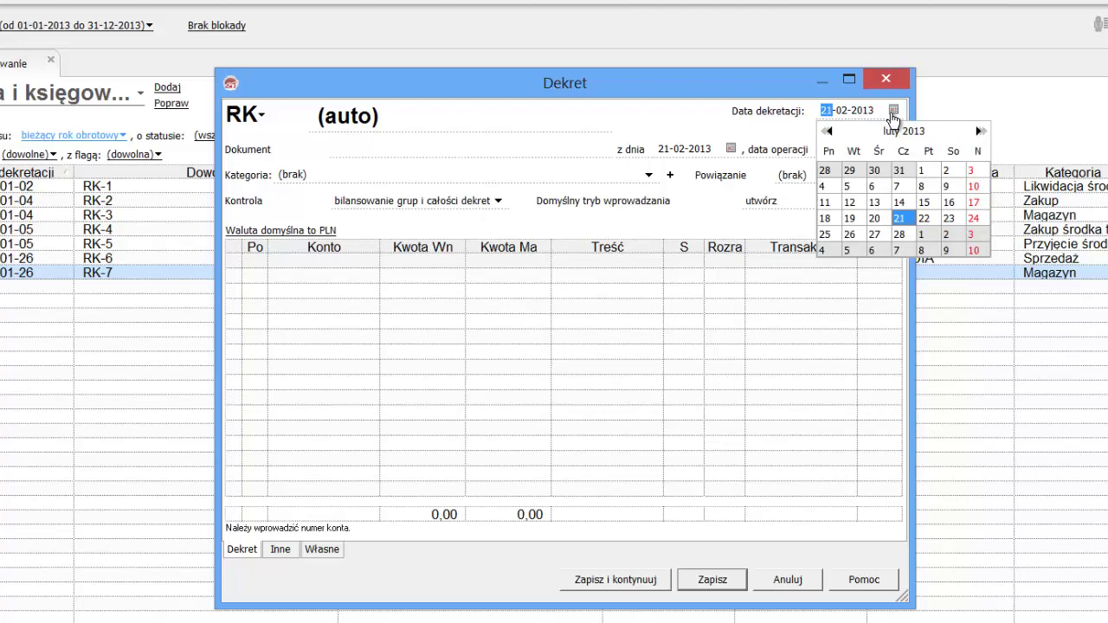
Set the posting date of the new RK entry to 28-01-2013 and enter WB nr 1 as the document.
click(828, 131)
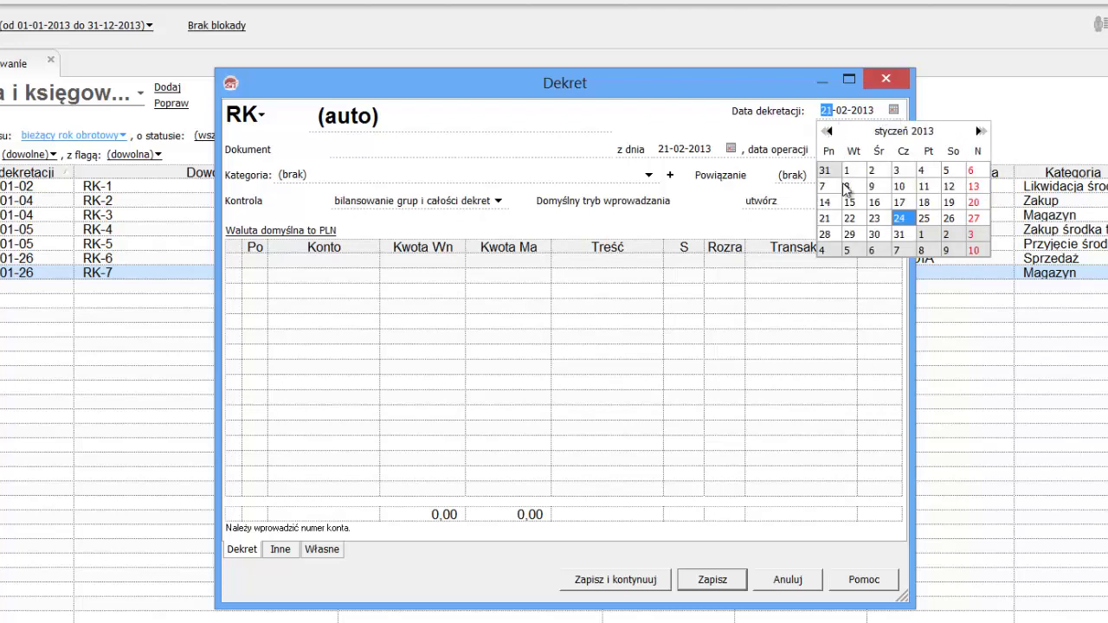
click(828, 235)
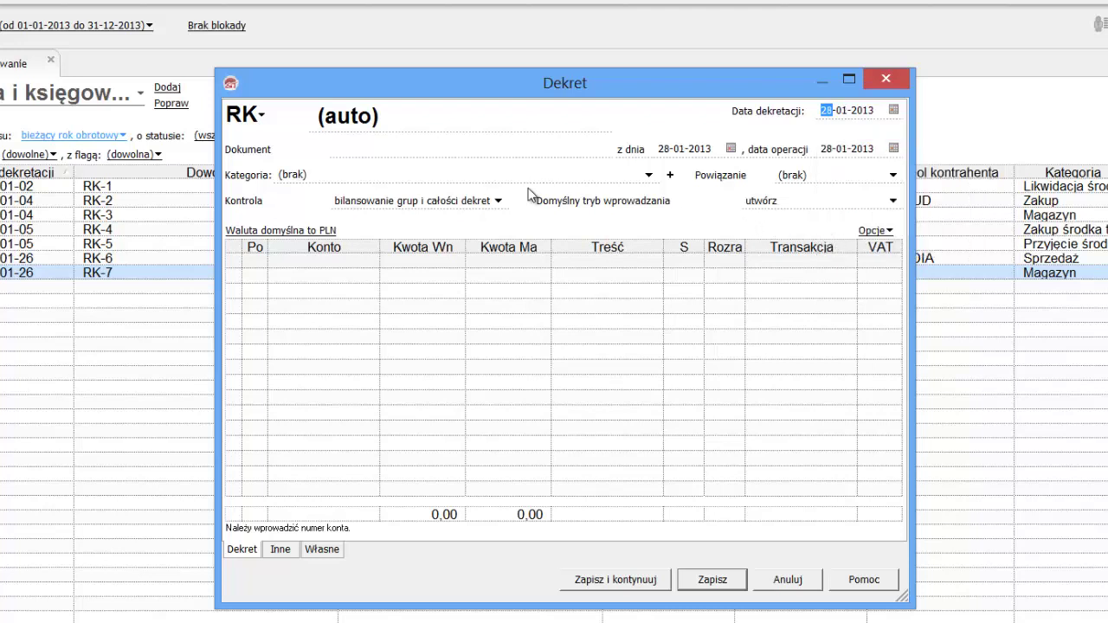
click(407, 154)
text(WB nr 1)
Set the entry's category to Bank and its control mode to bilansowanie całości dekretu.
click(648, 177)
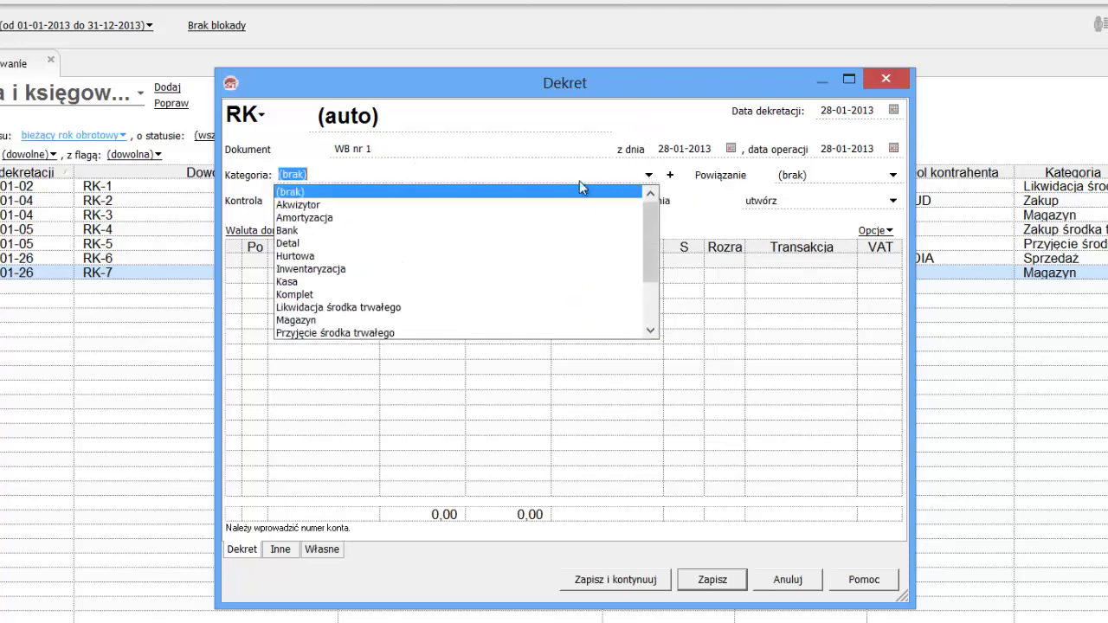
click(318, 230)
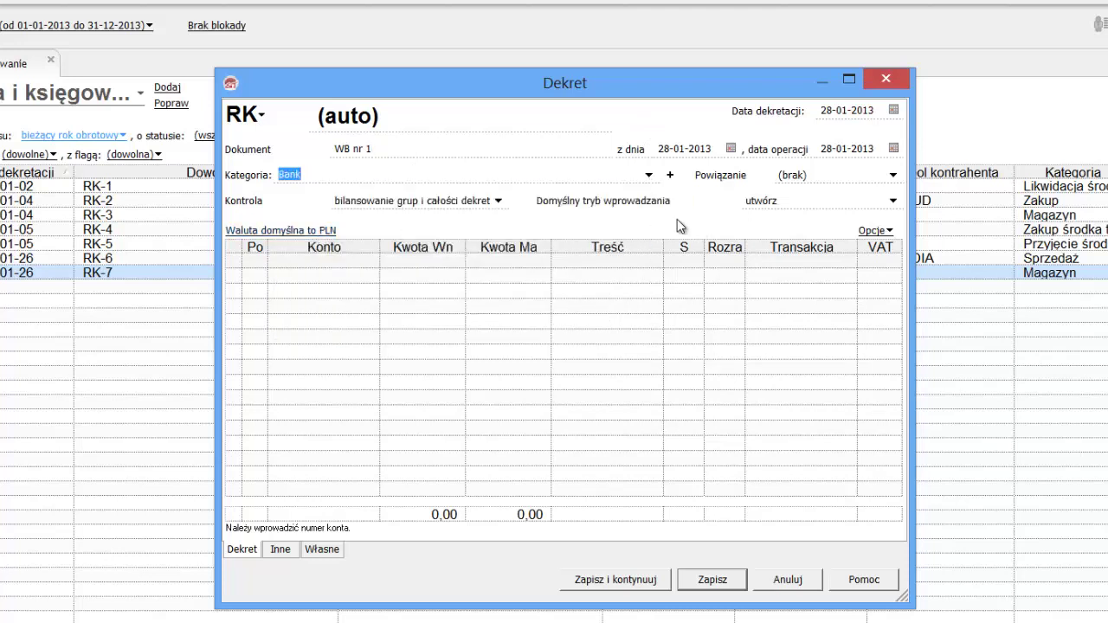
click(483, 201)
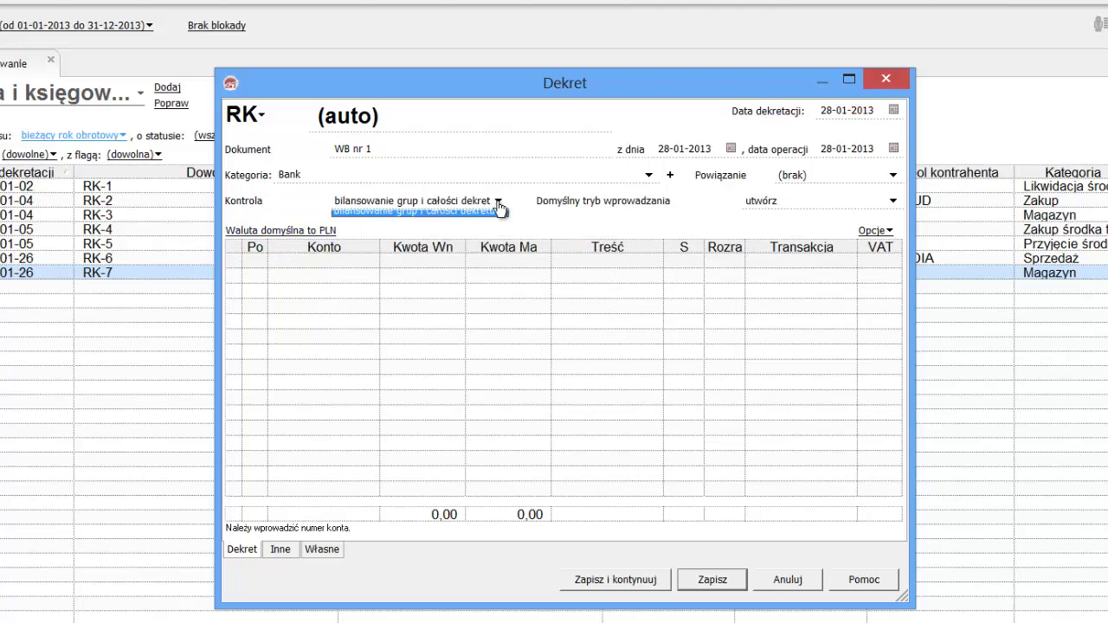
click(475, 218)
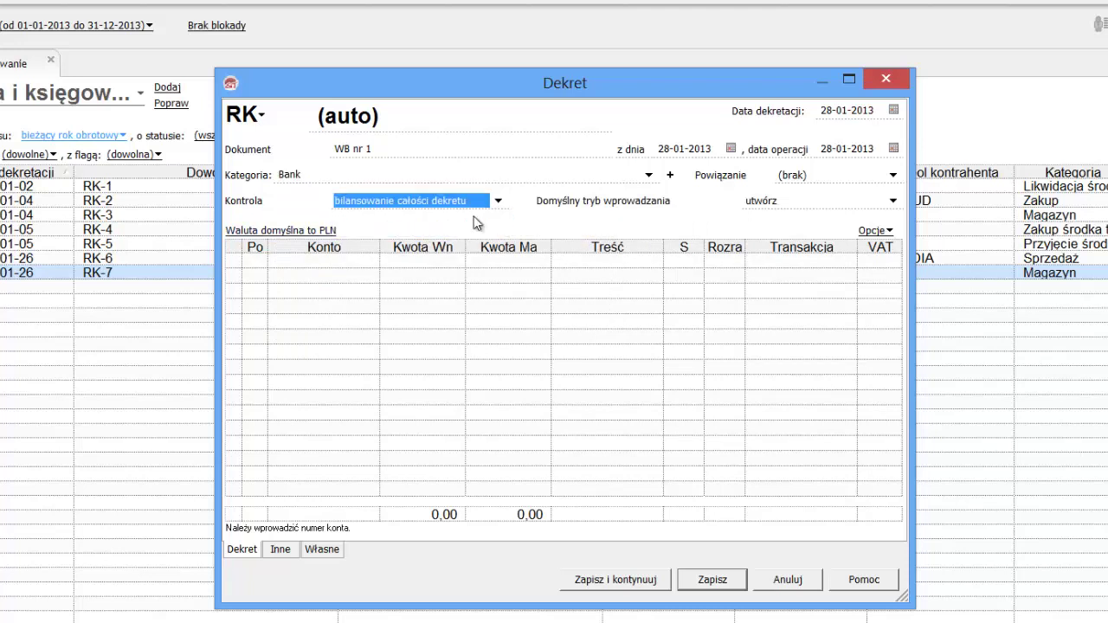
Add a first line for account 130 Rachunek bieżący with a Ma amount of 24 600,00.
click(333, 261)
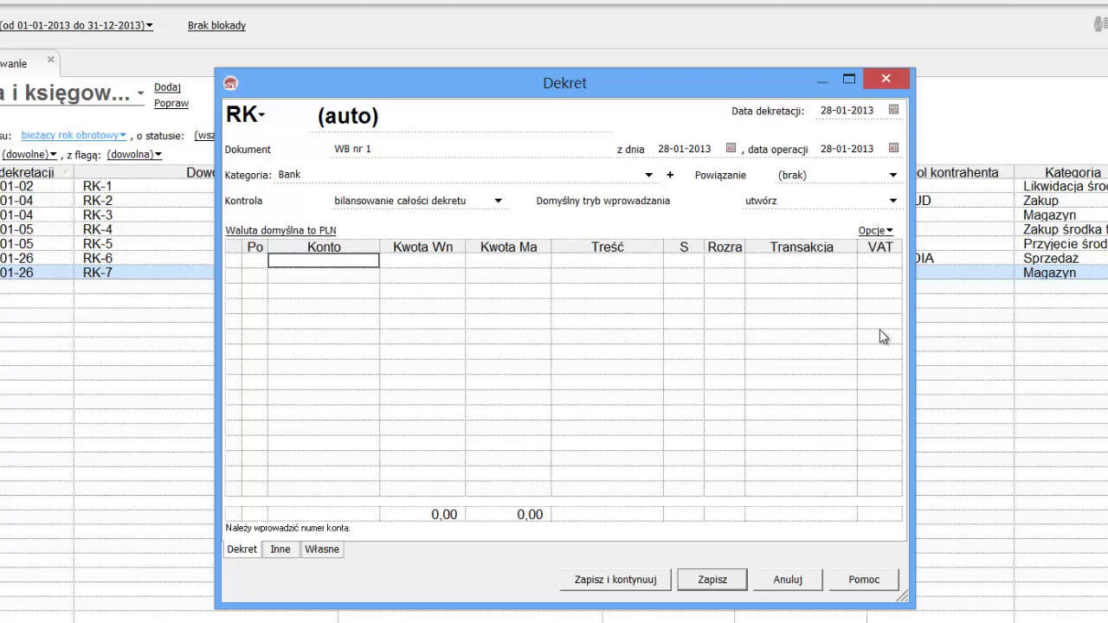
text(1)
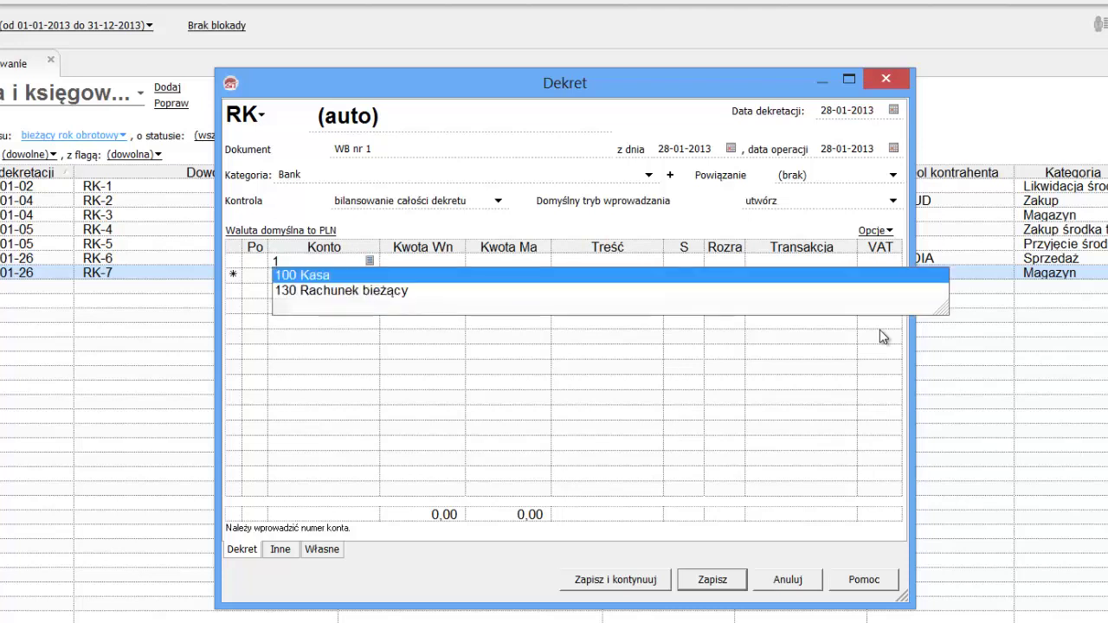
click(363, 291)
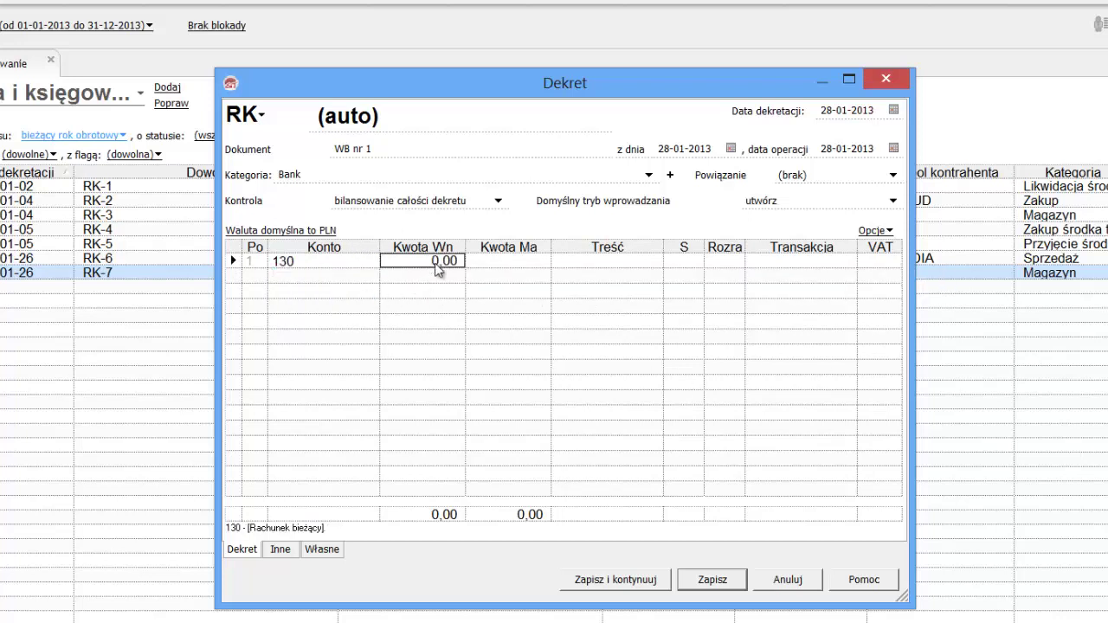
key(Tab)
text(24600)
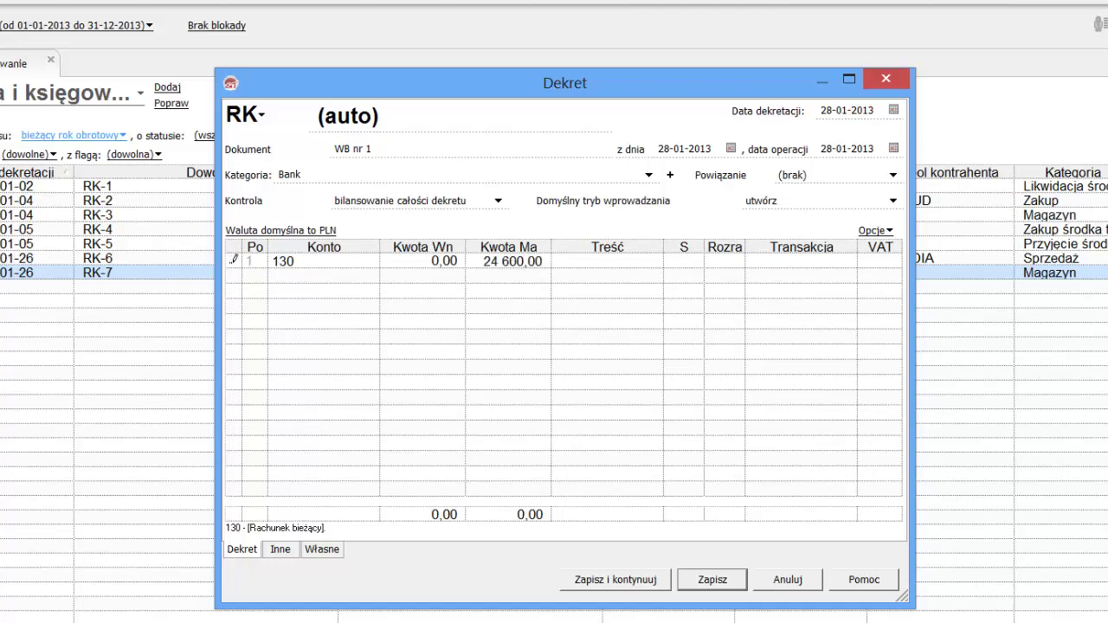
Create the operation description "spłata zobowiązania wobec ZP DROBUD" and assign it to the first line.
click(598, 265)
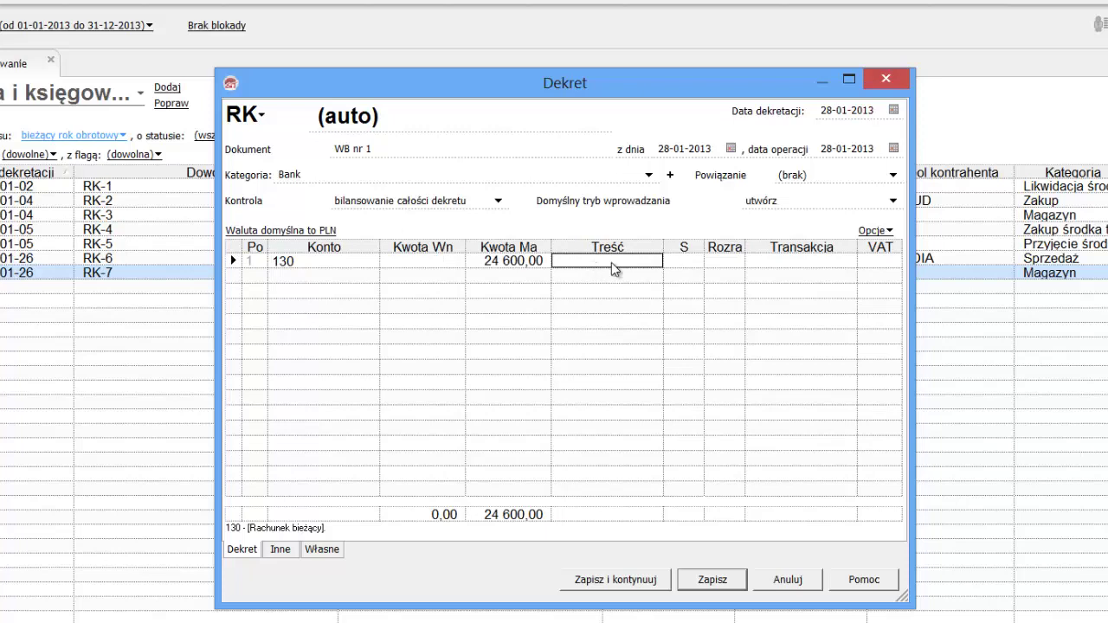
double_click(612, 262)
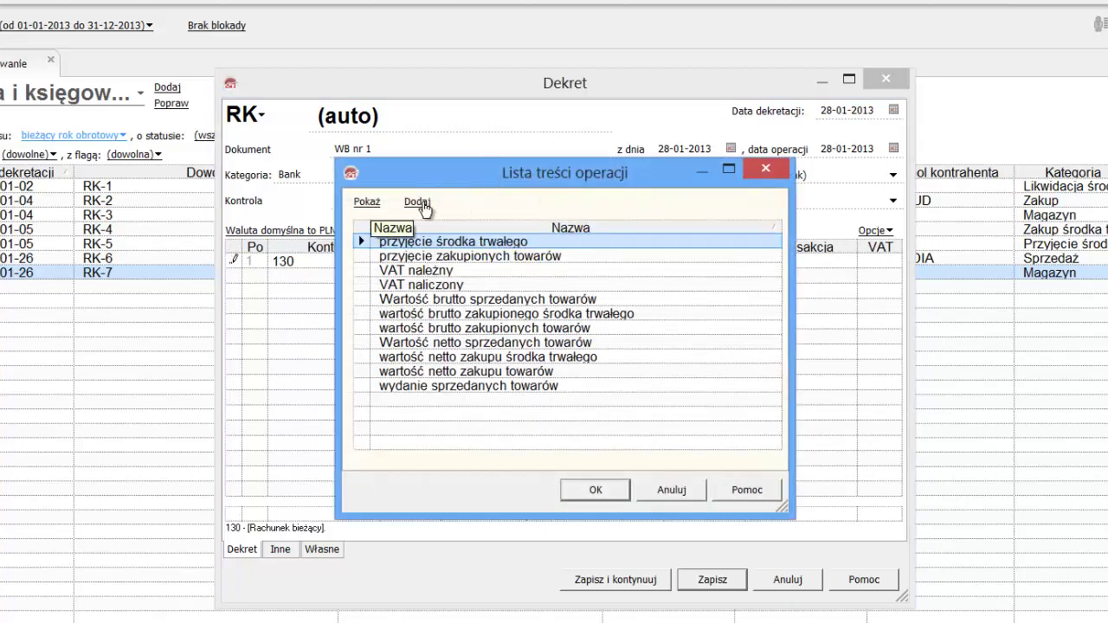
click(418, 203)
text(sp)
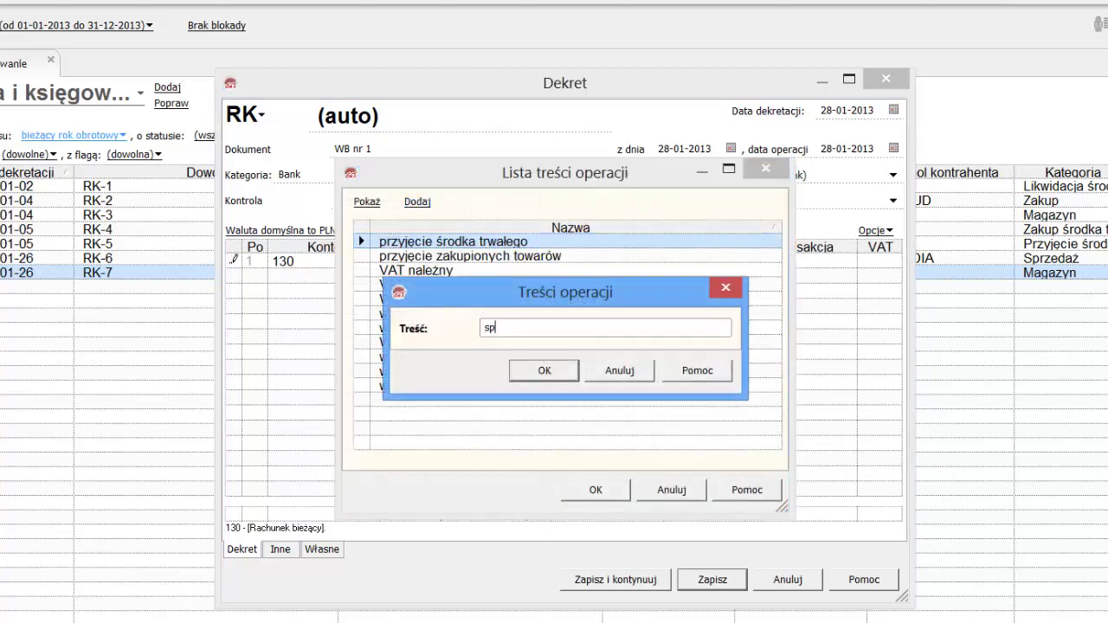
text(łata zobowiązania )
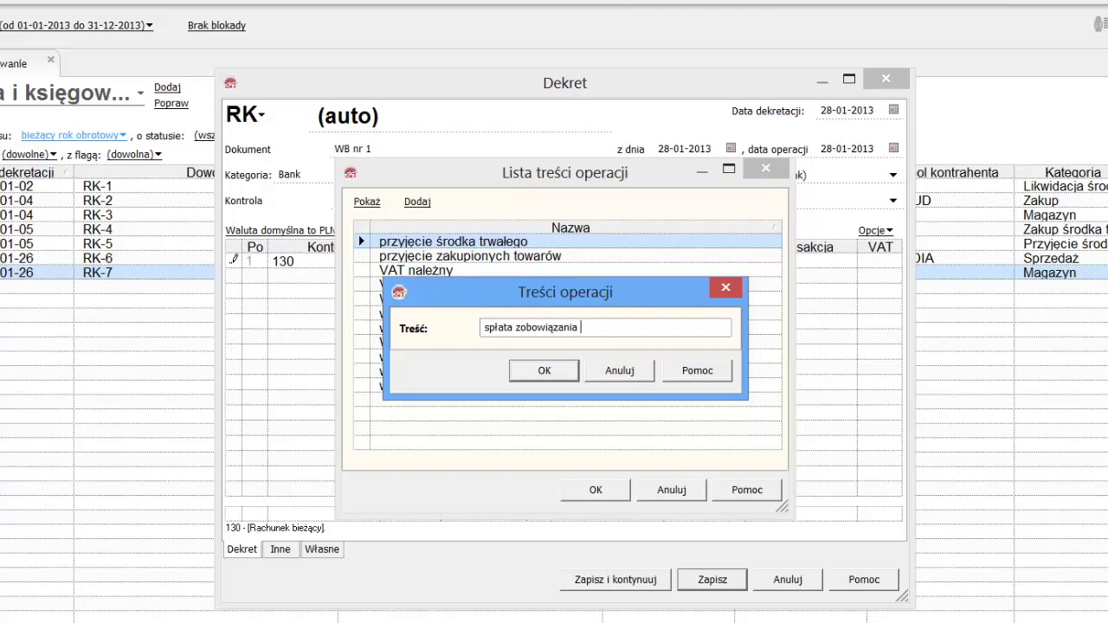
text(wobec ZP DROBUD)
click(546, 372)
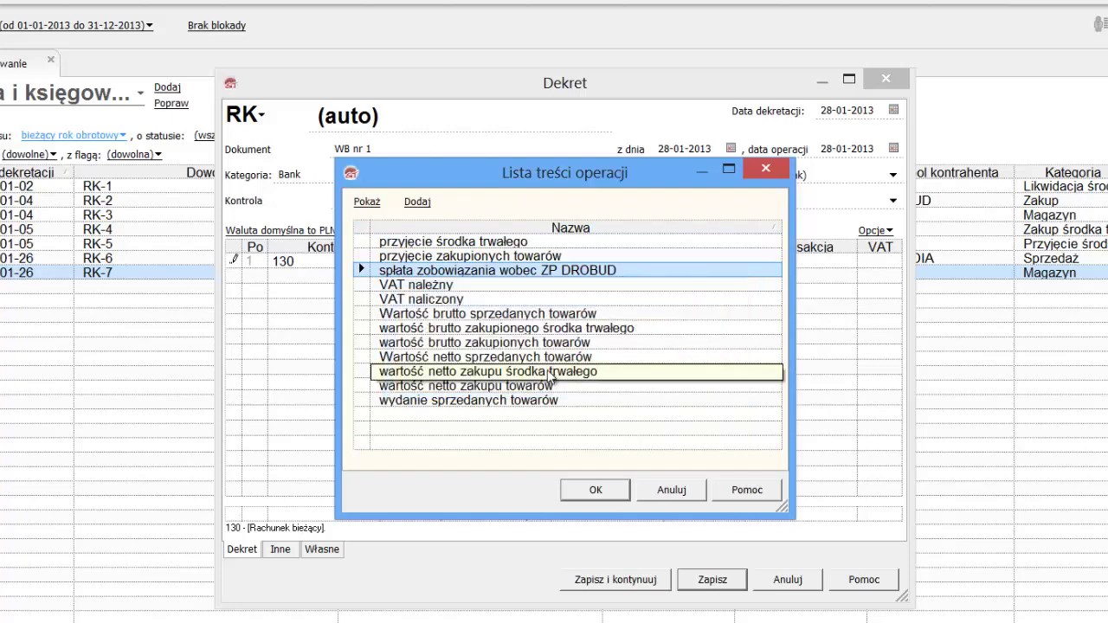
click(598, 490)
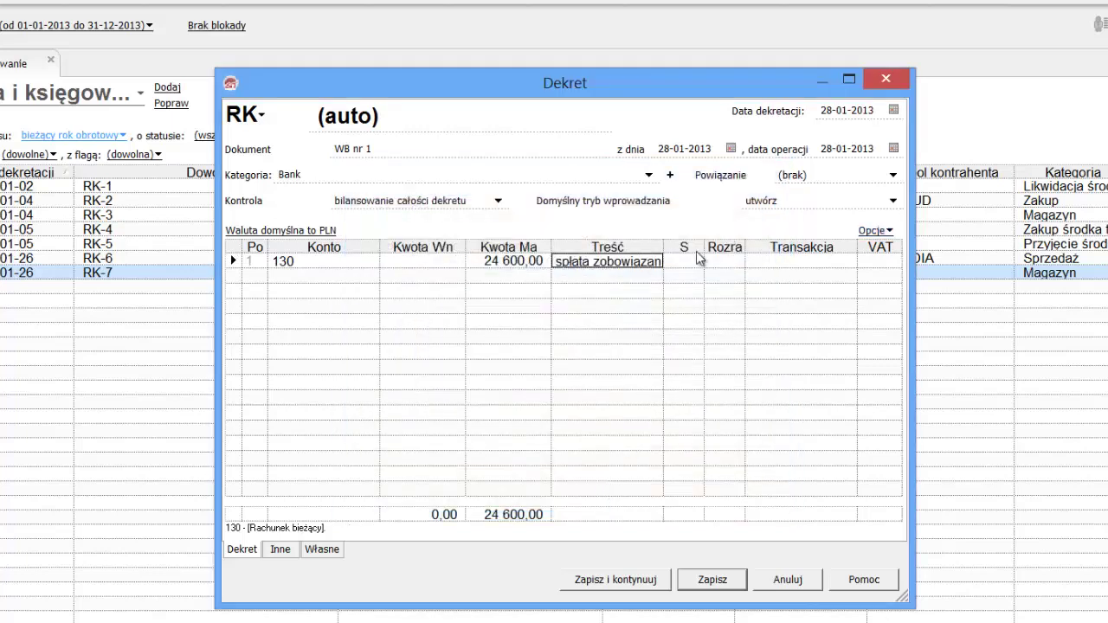
Add a second line for the DROBUD supplier account 210-00002 with a Wn amount of 24 600,00.
click(318, 277)
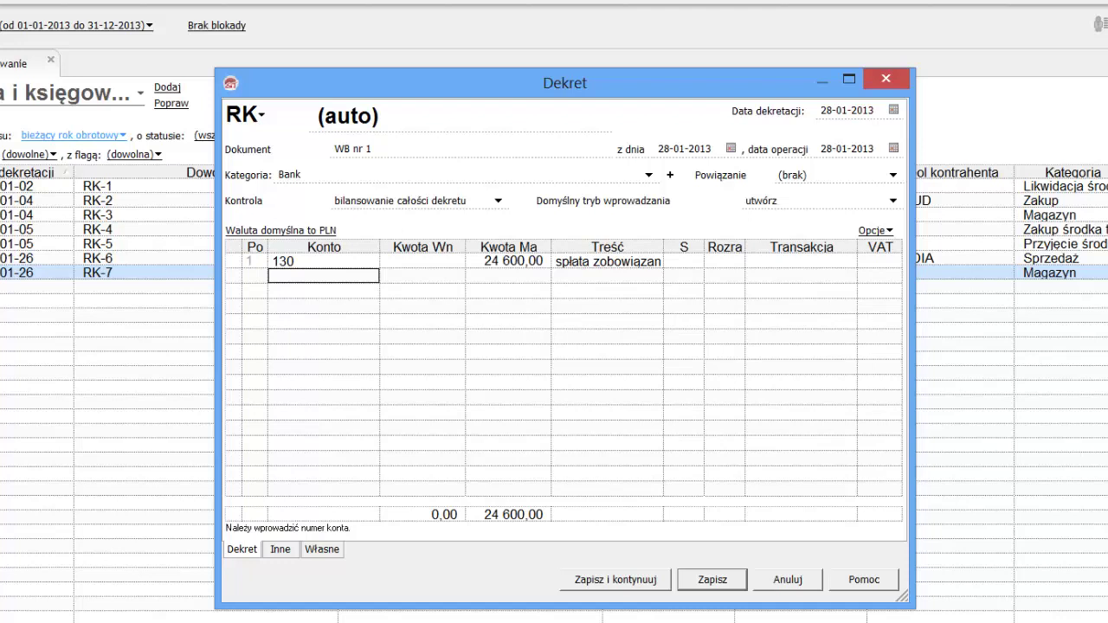
text(2)
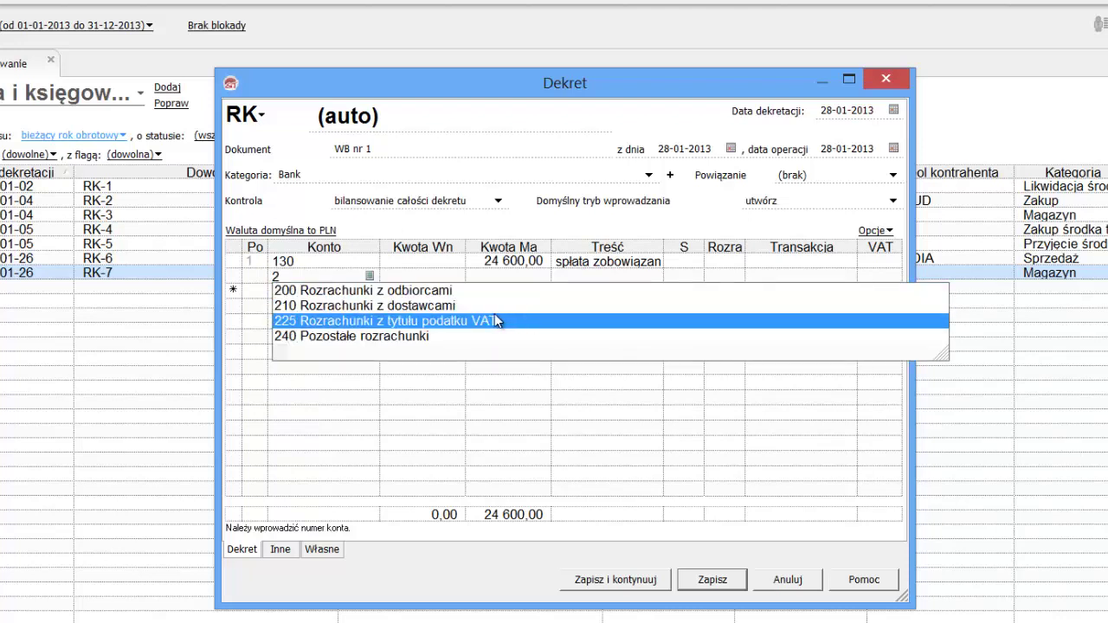
click(420, 307)
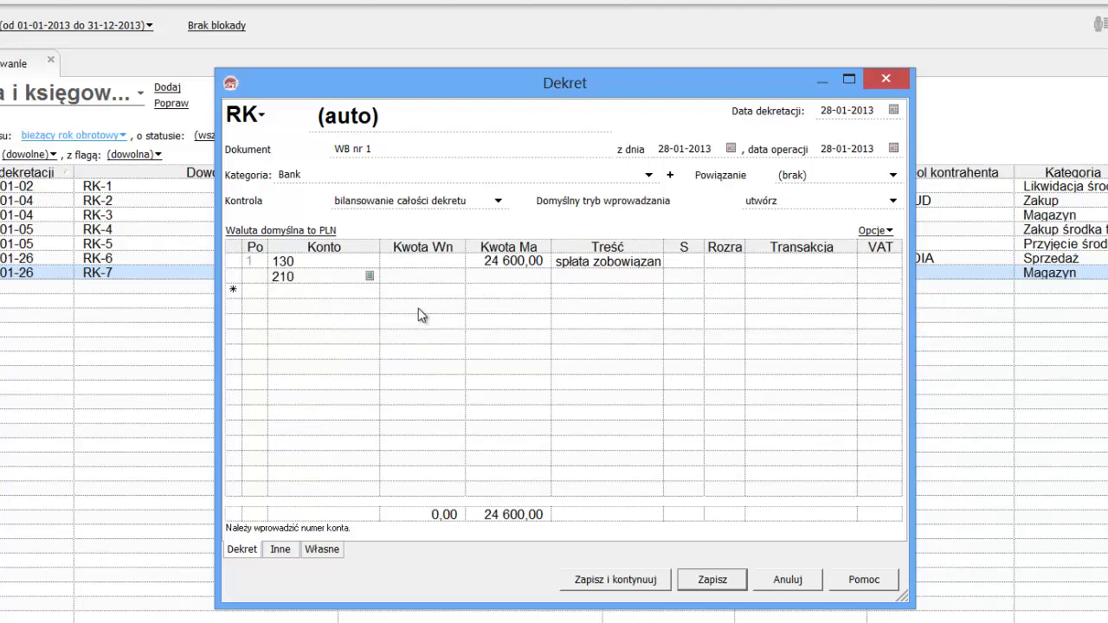
click(371, 277)
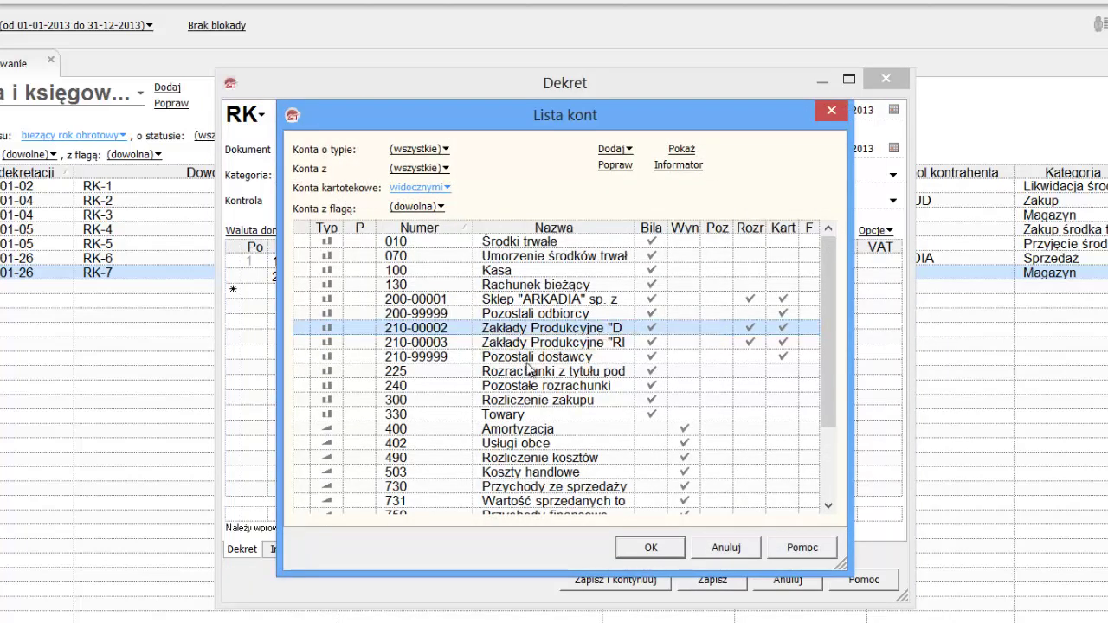
click(650, 546)
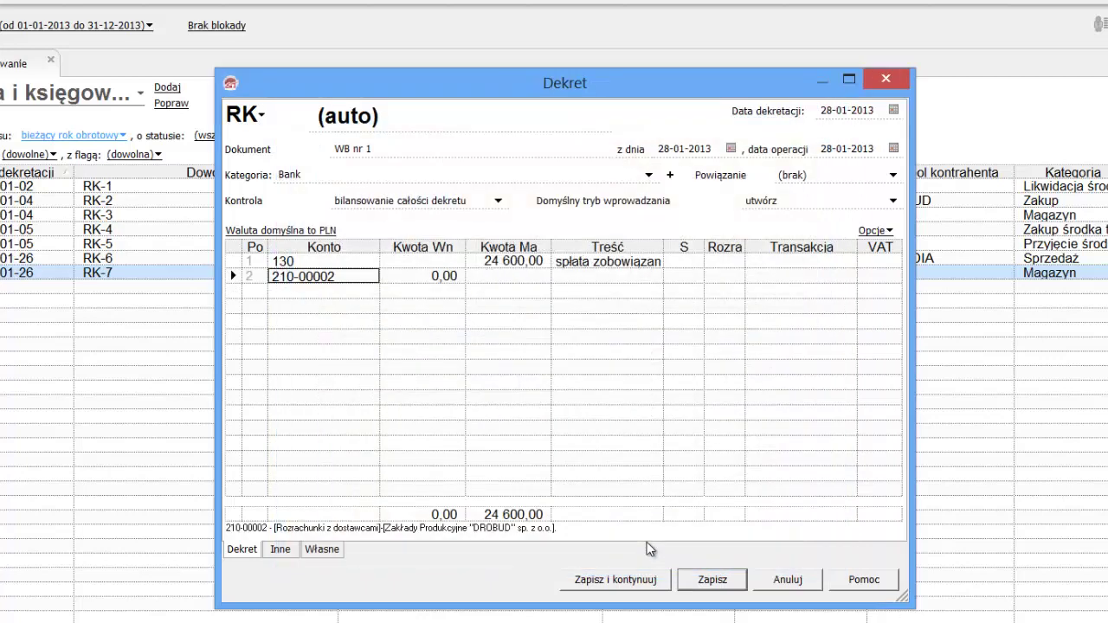
click(425, 277)
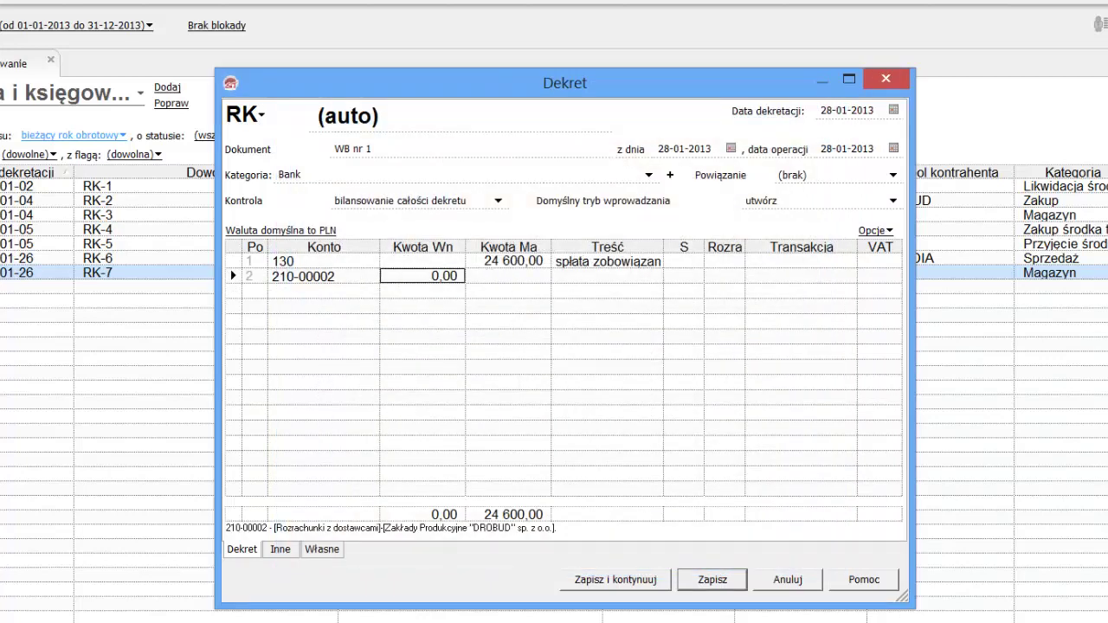
text(24 6)
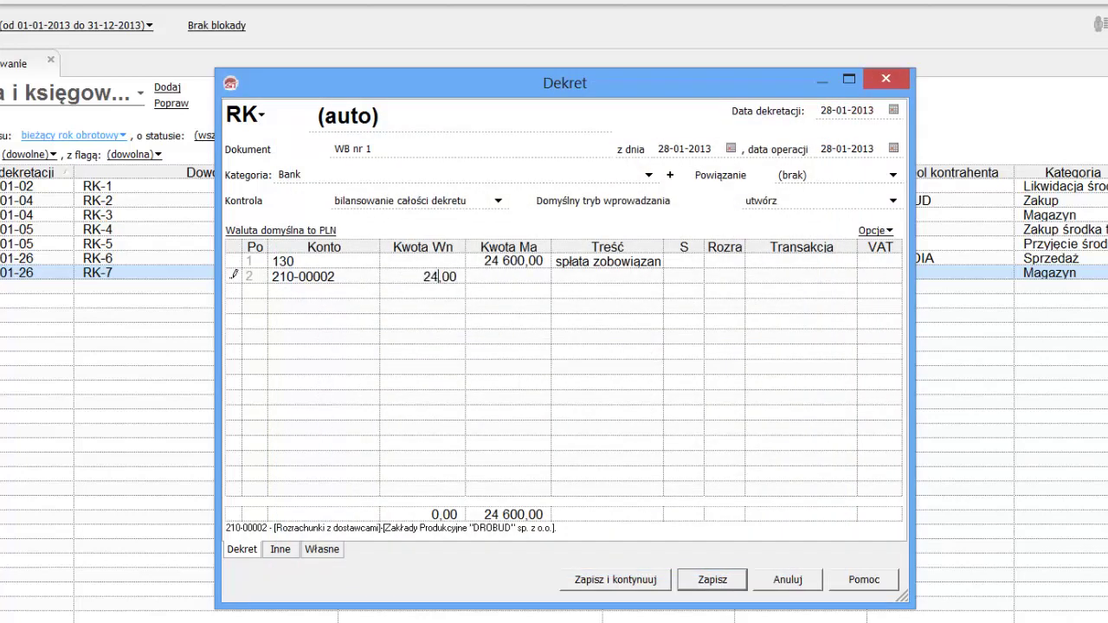
text(00)
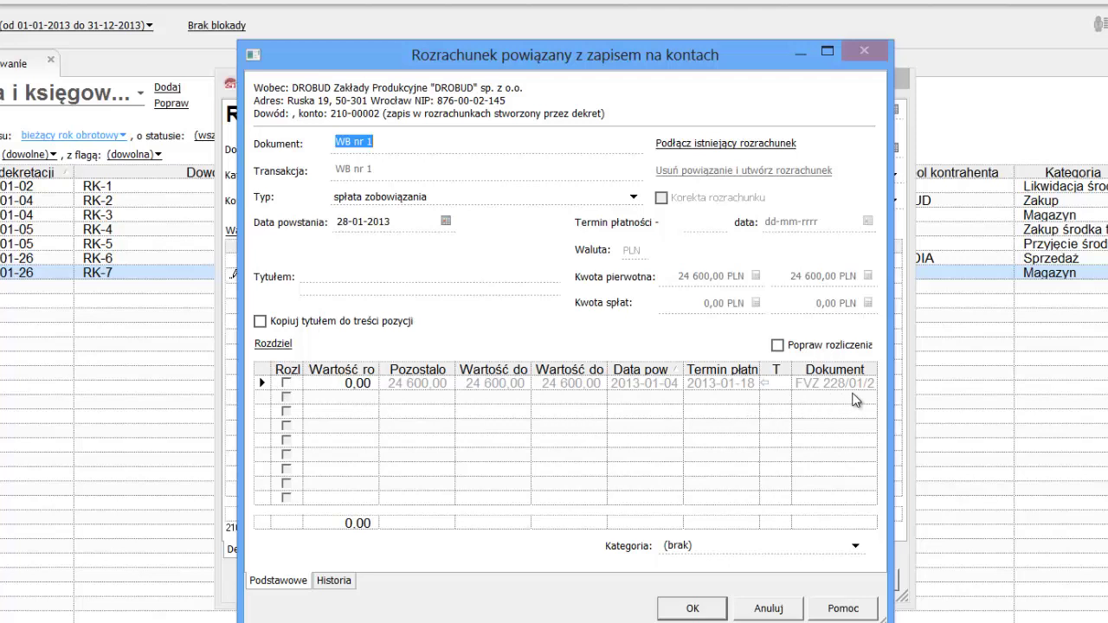
Settle invoice FVZ 228/01/2013 in full under category Bank and describe the second line as "spłata zobowiązania wobec ZP DROBUD".
click(287, 382)
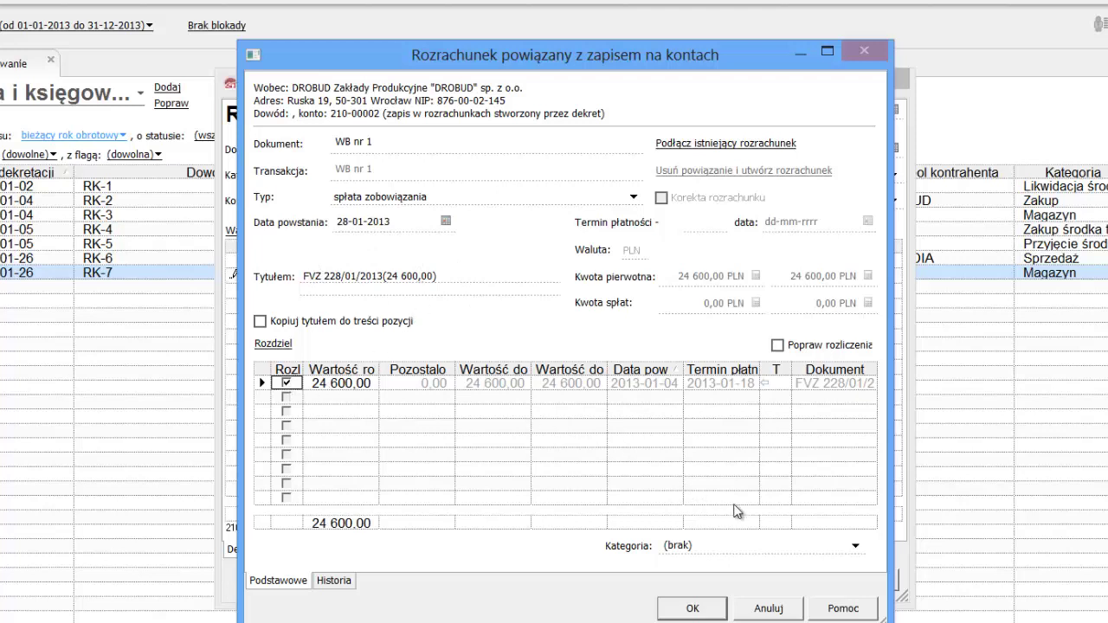
click(857, 547)
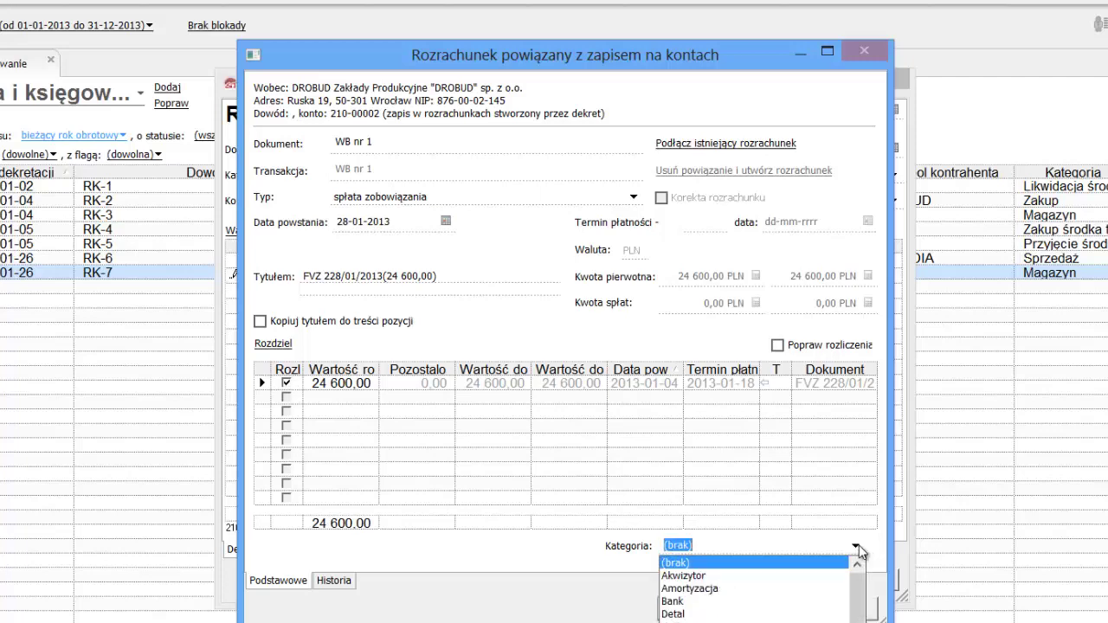
click(781, 600)
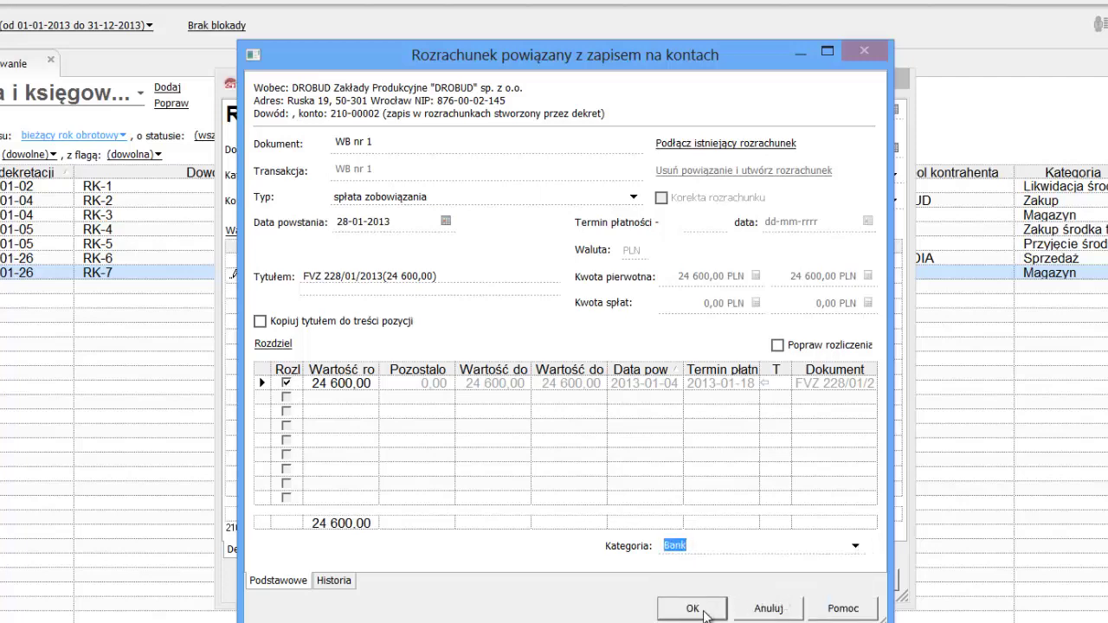
click(692, 609)
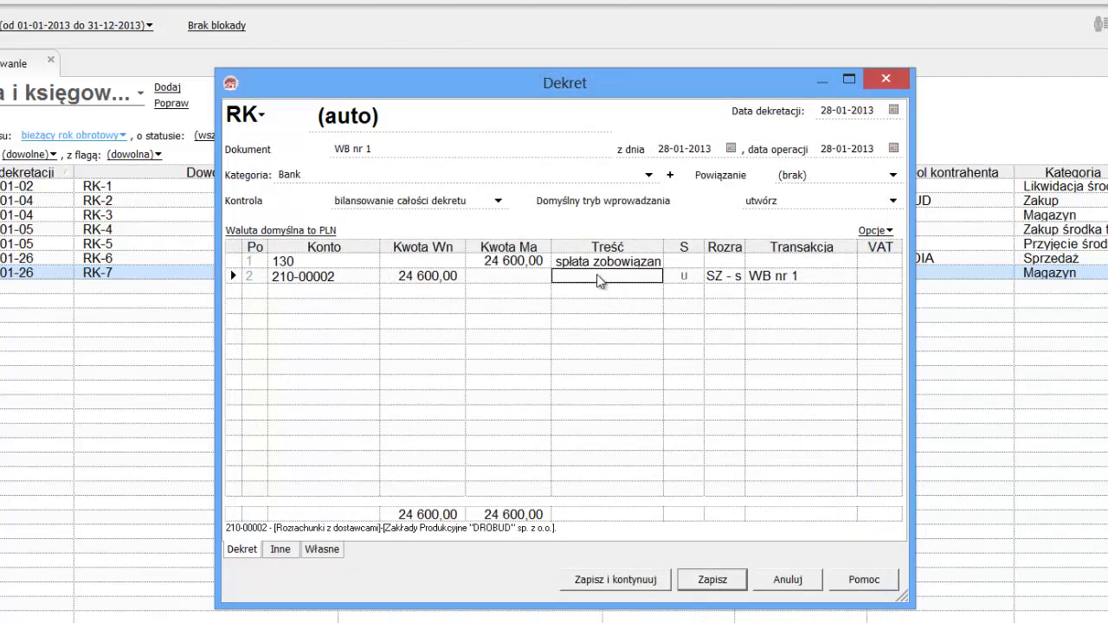
text(s)
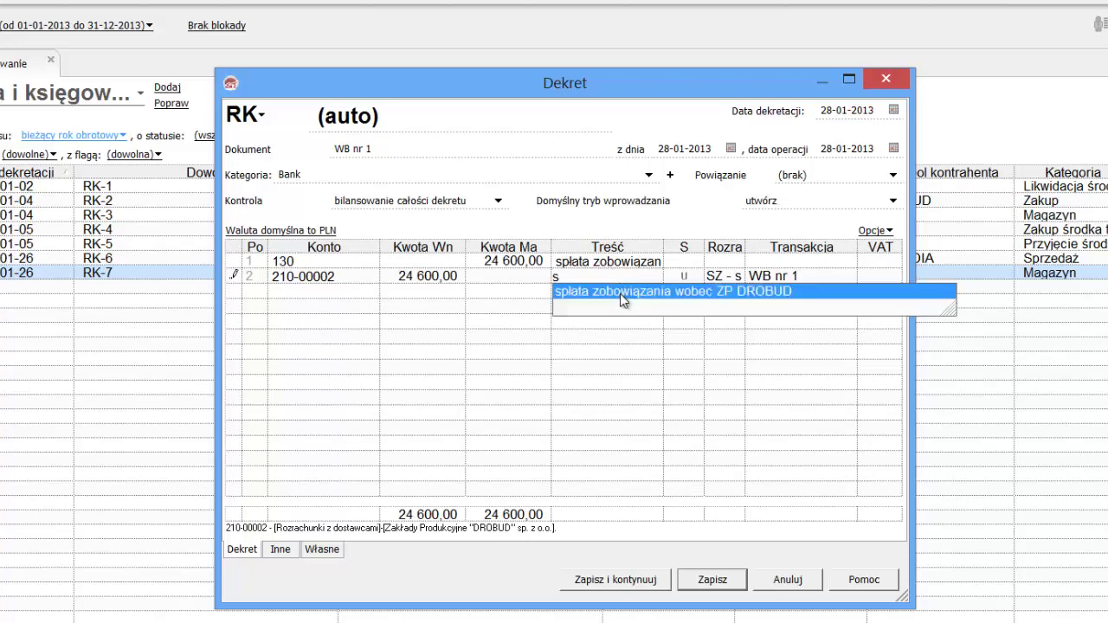
click(619, 292)
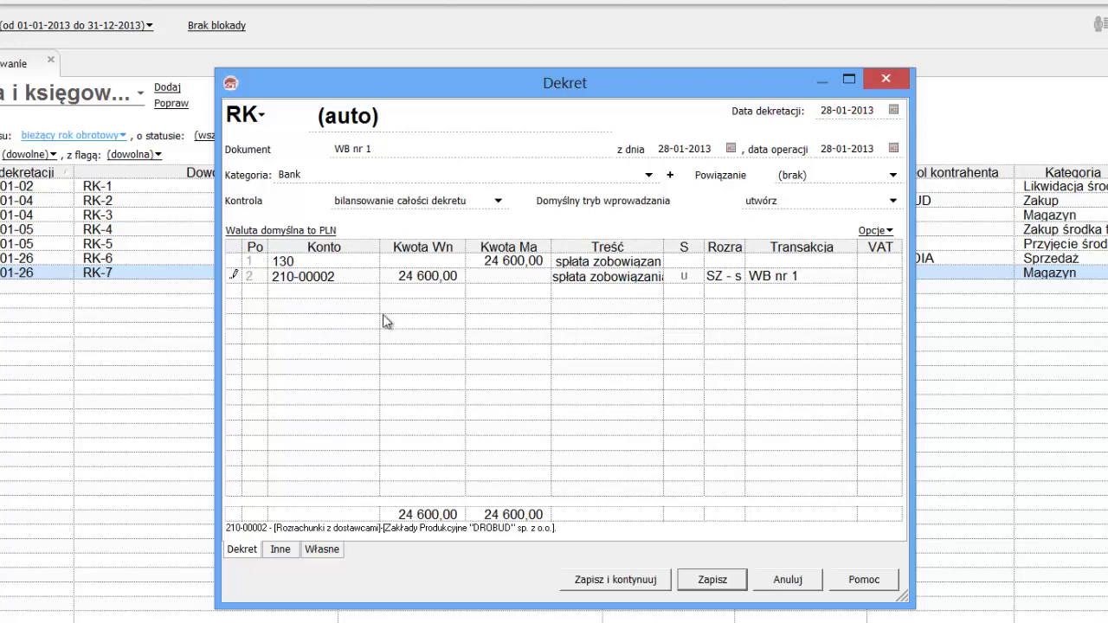
Add a third line for account 130 Rachunek bieżący with a Wn amount of 19 188,00.
click(316, 292)
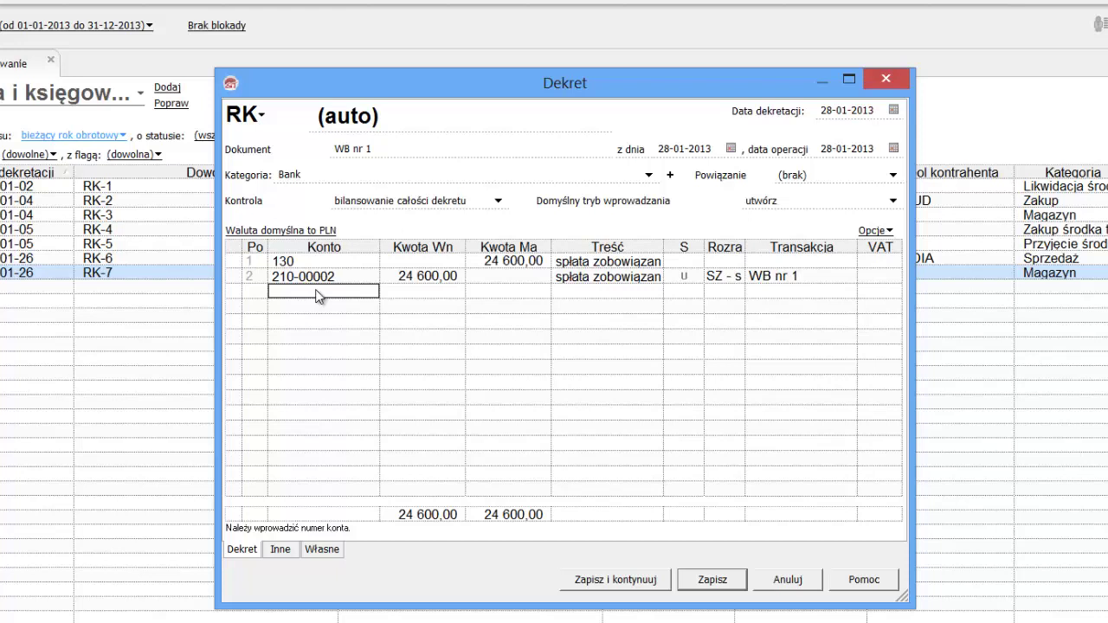
text(130)
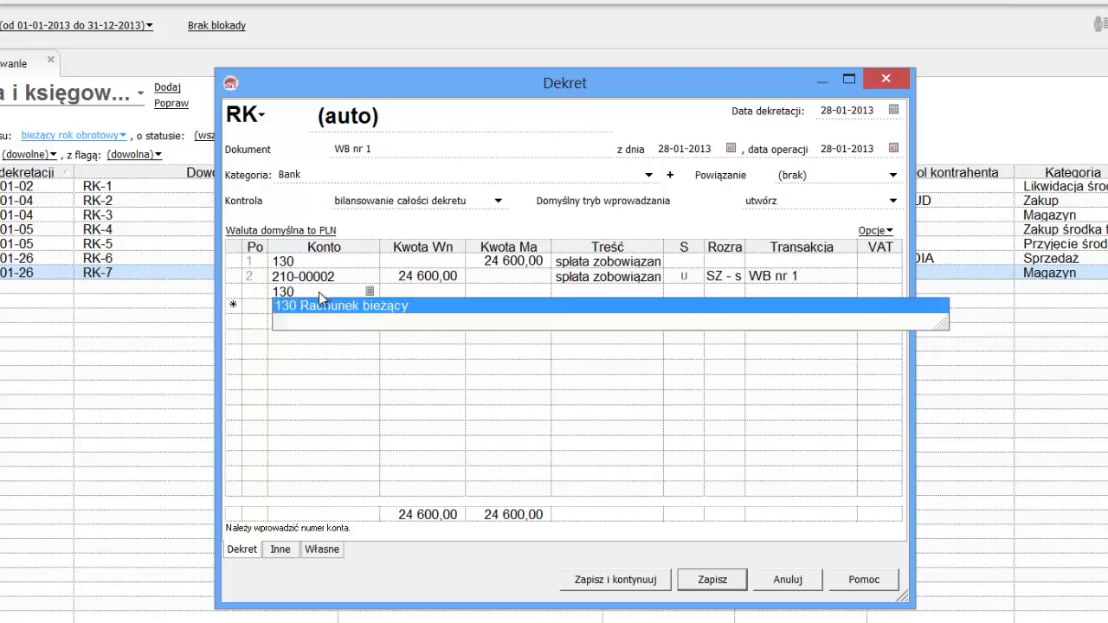
key(Return)
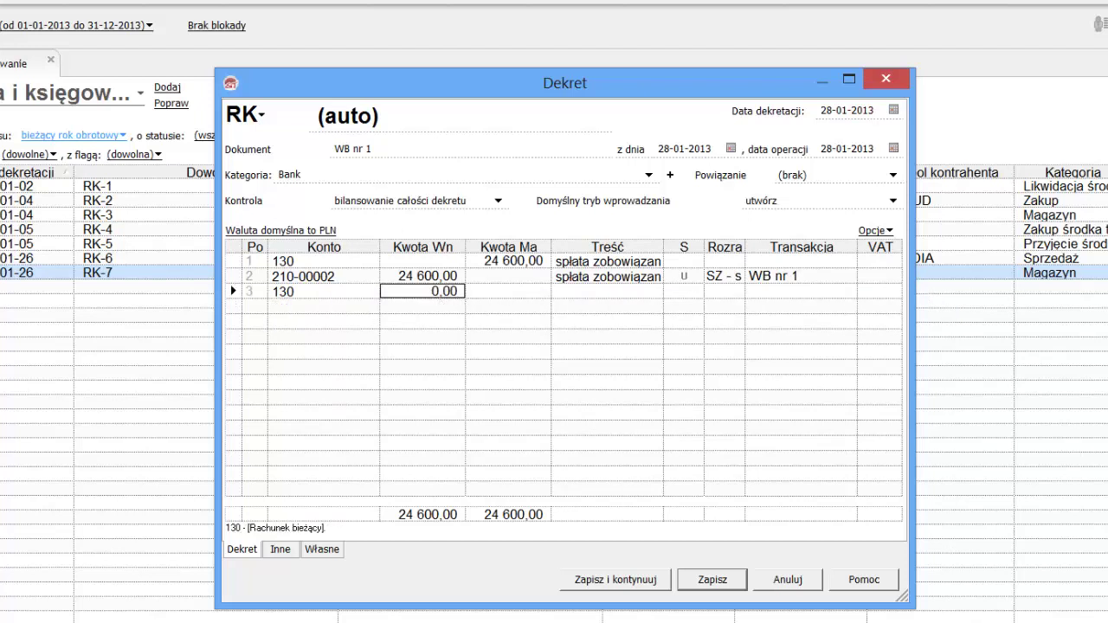
text(19188)
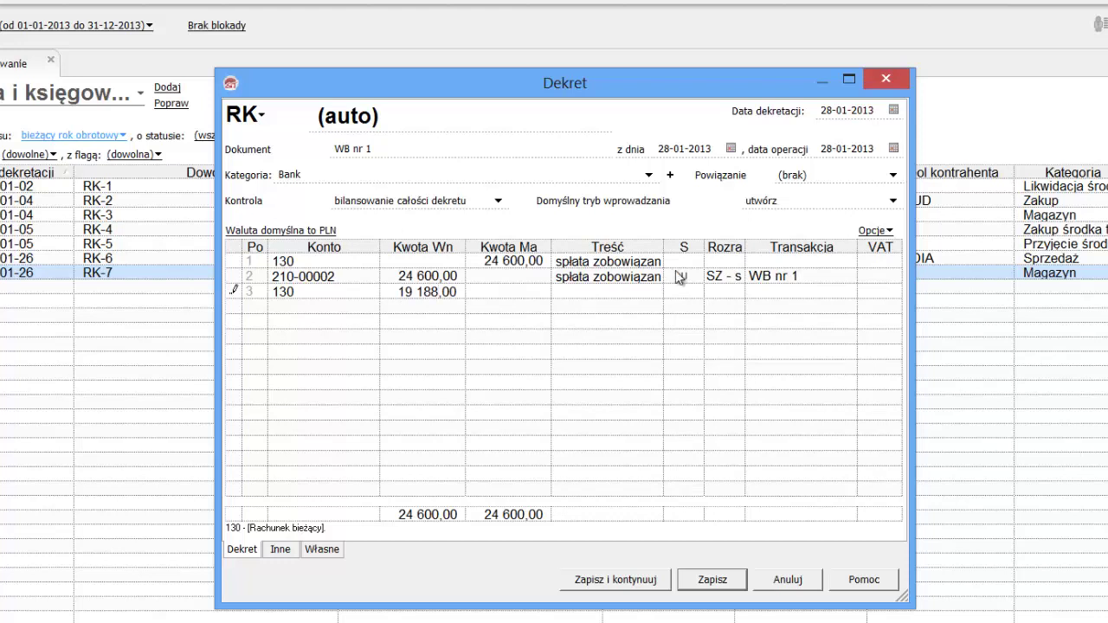
Create the operation description "wpływ należności od sklepu ARKADIA" and assign it to the third line.
click(597, 282)
click(653, 296)
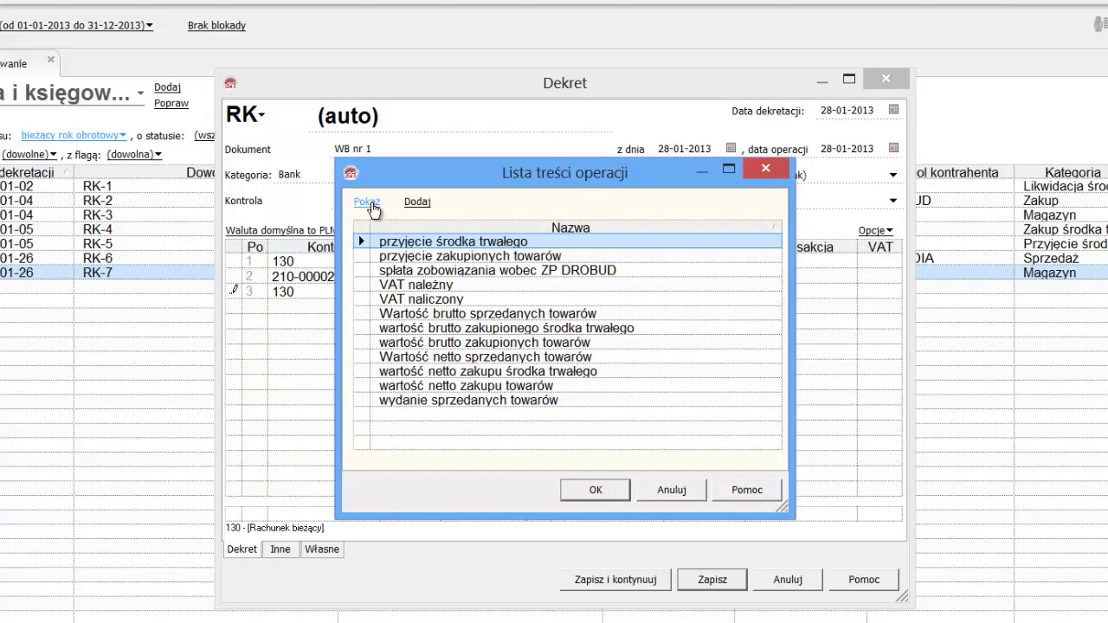
click(417, 201)
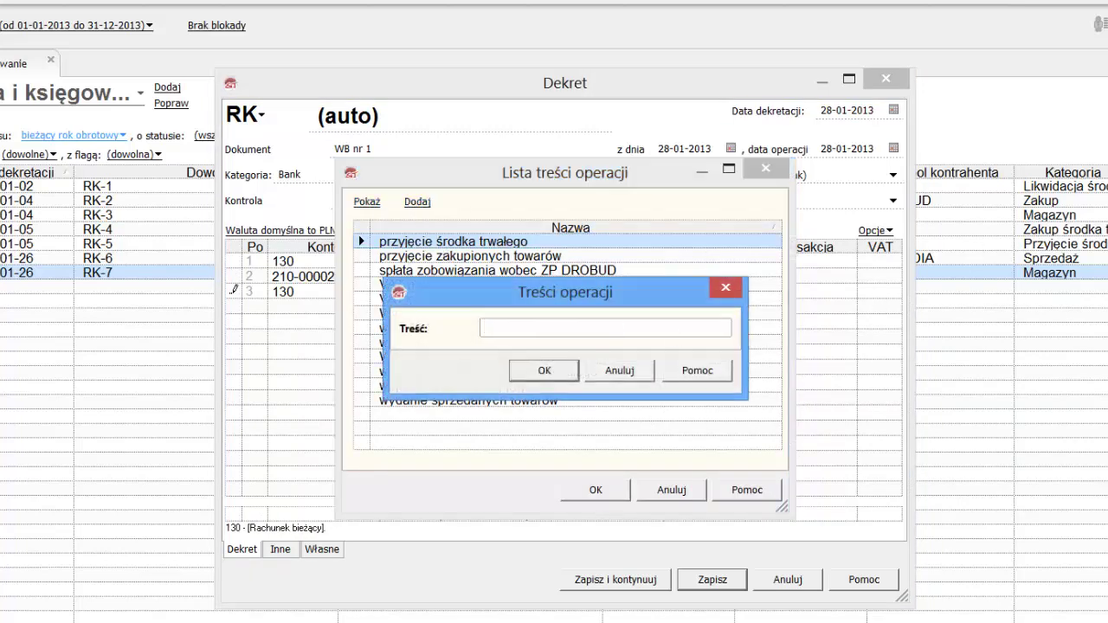
text(wpływ należno)
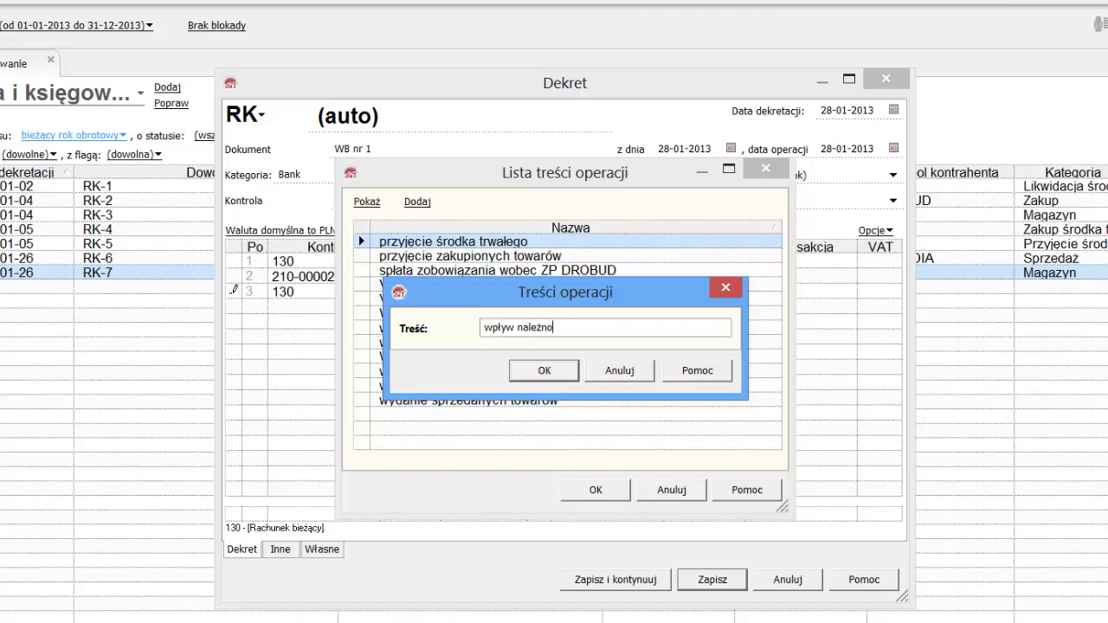
text(ści od sklepu ARK)
text(AD)
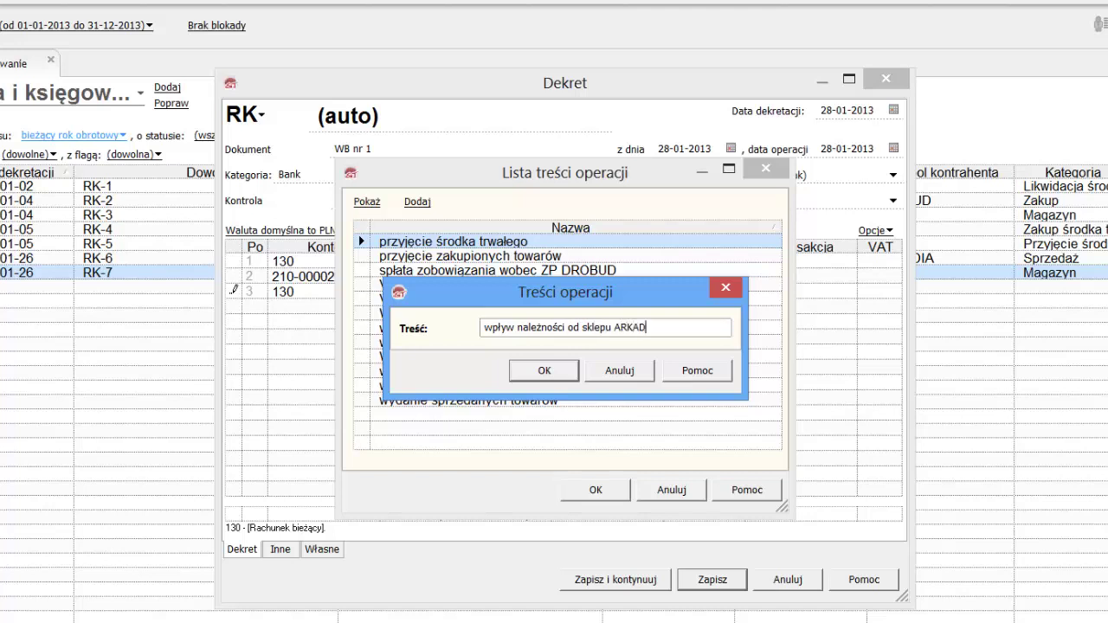
text(IA)
click(564, 375)
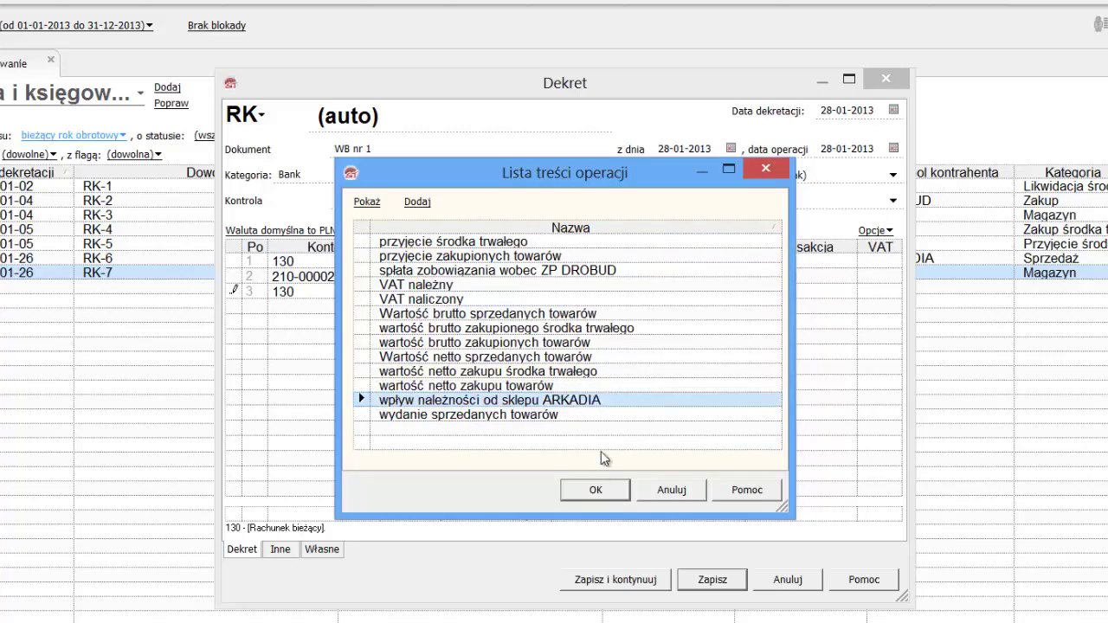
click(596, 491)
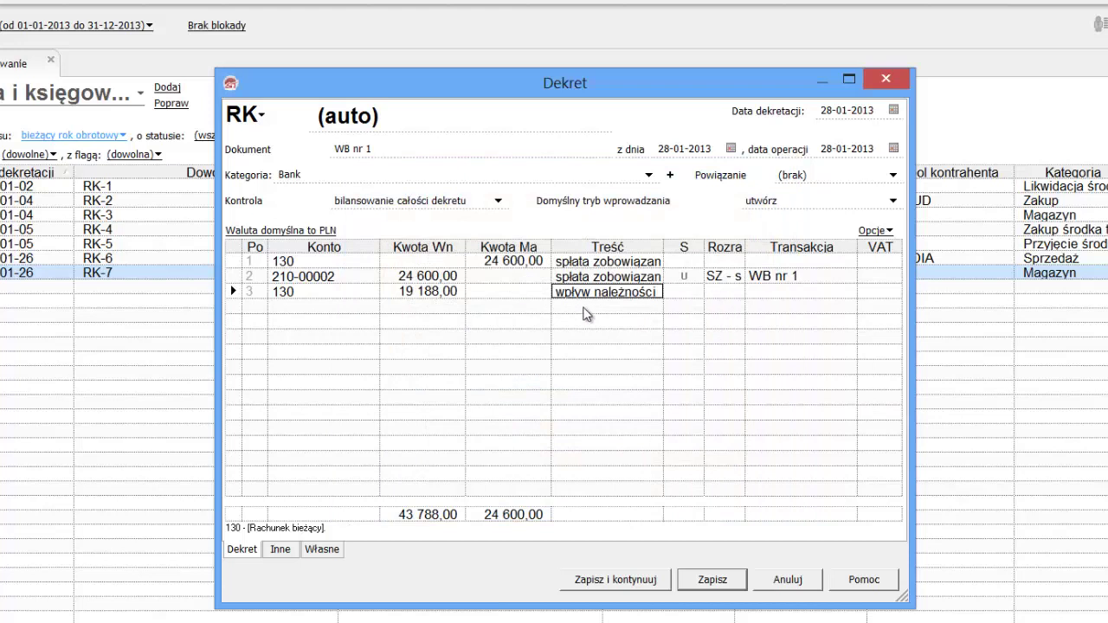
Add a fourth line for the ARKADIA customer account 200-00001 with a Ma amount of 19 188,00.
click(319, 307)
text(2)
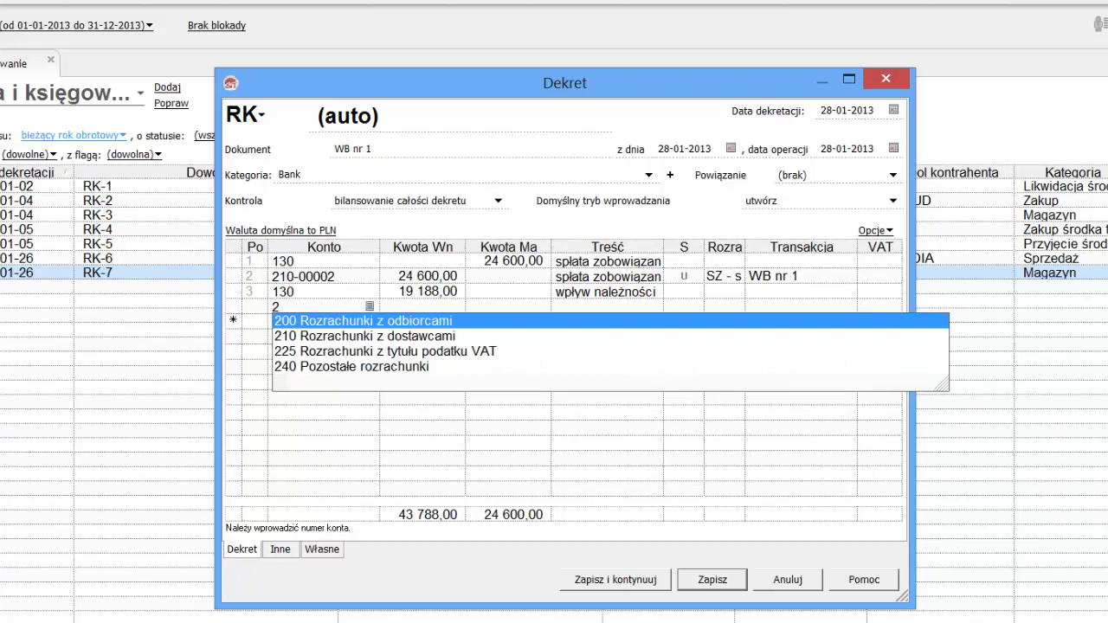
text(00)
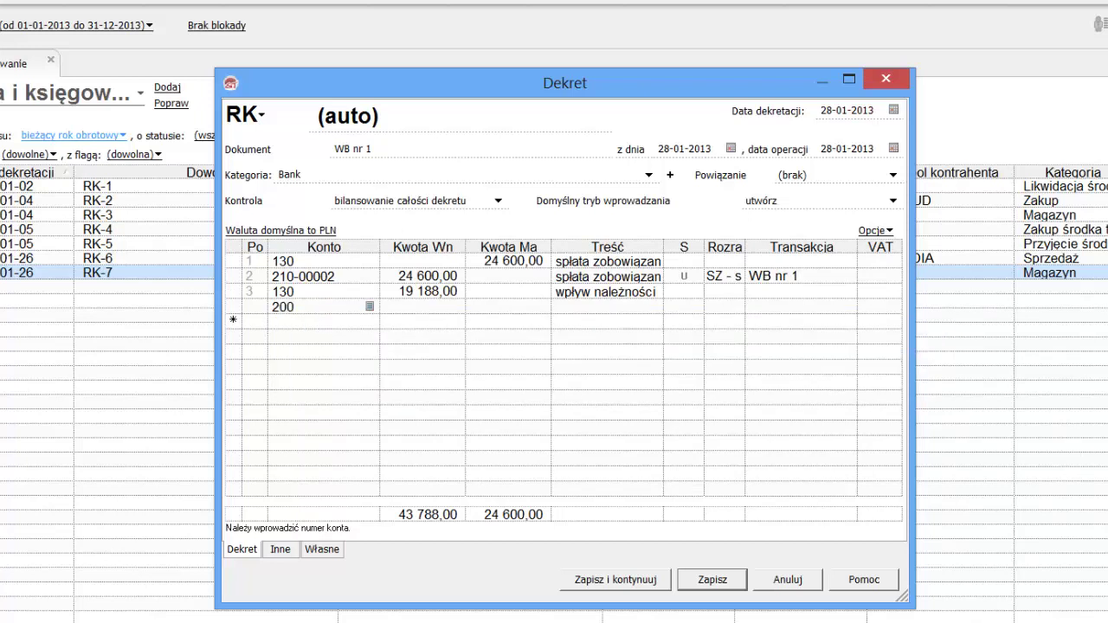
click(370, 307)
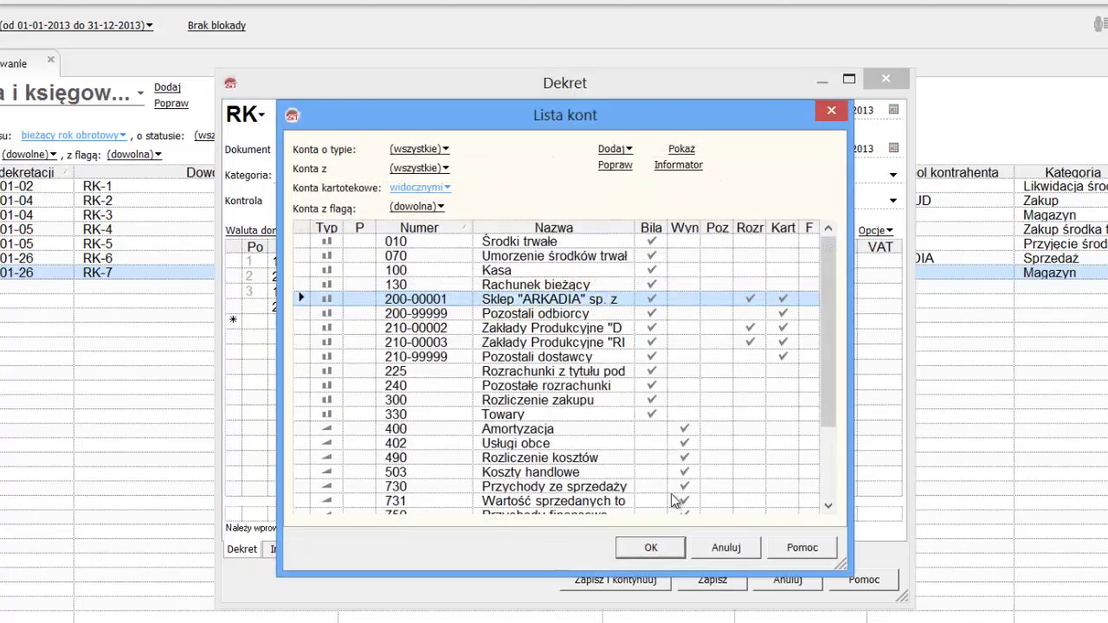
click(675, 548)
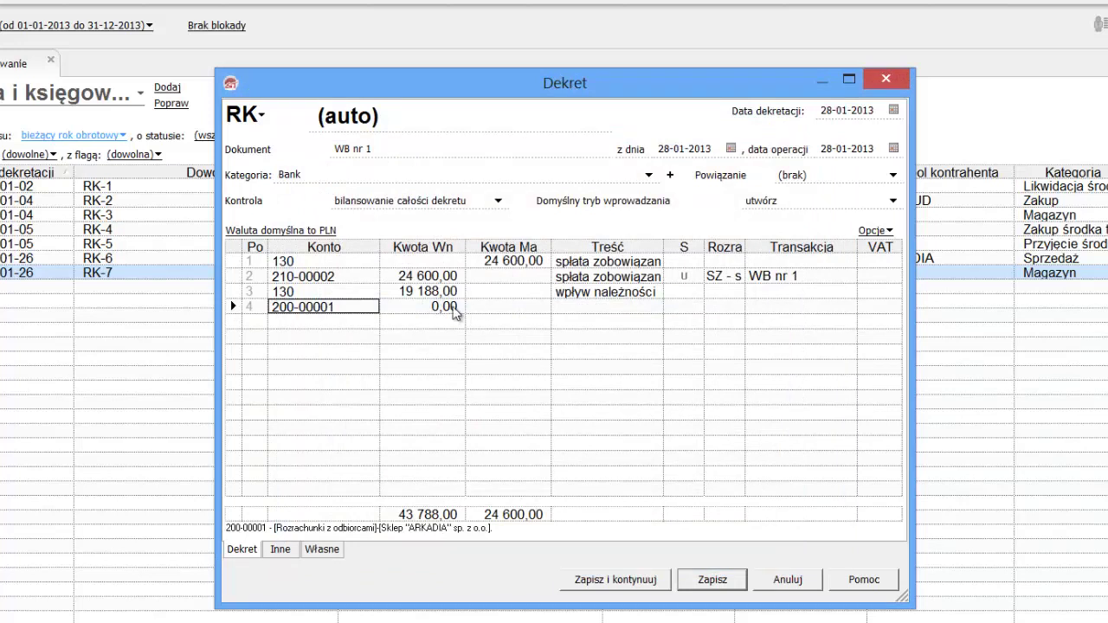
click(535, 308)
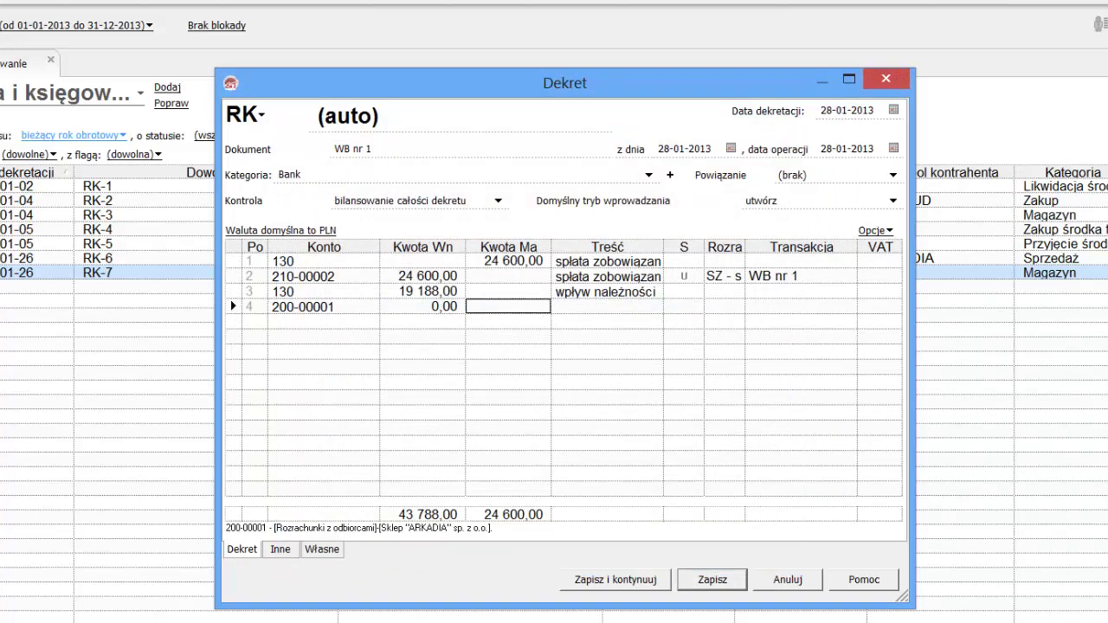
text(1)
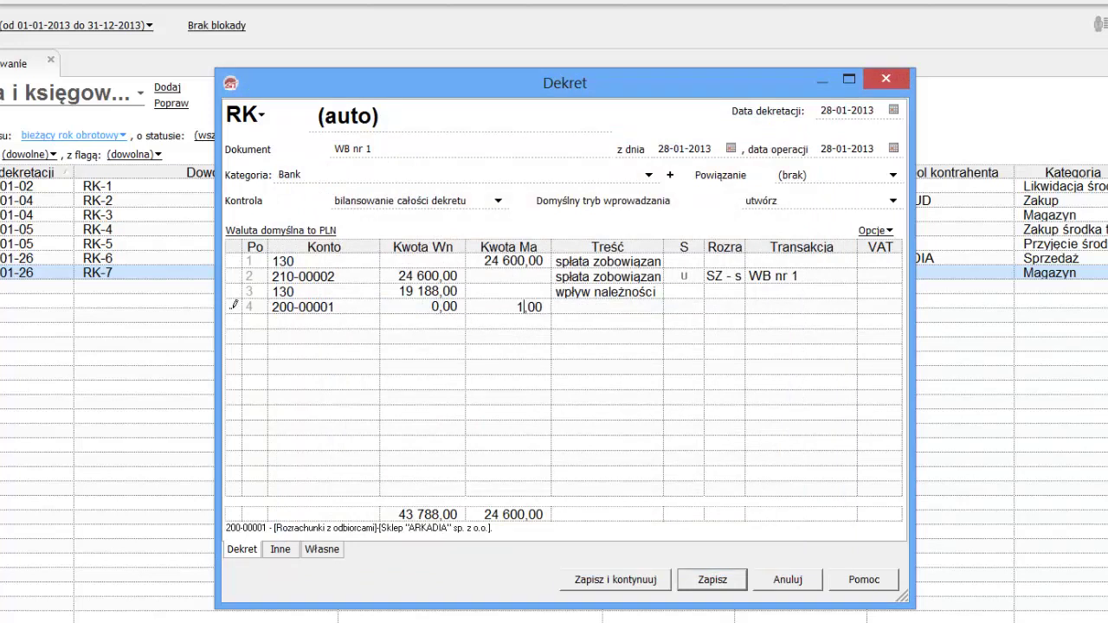
text(9 188)
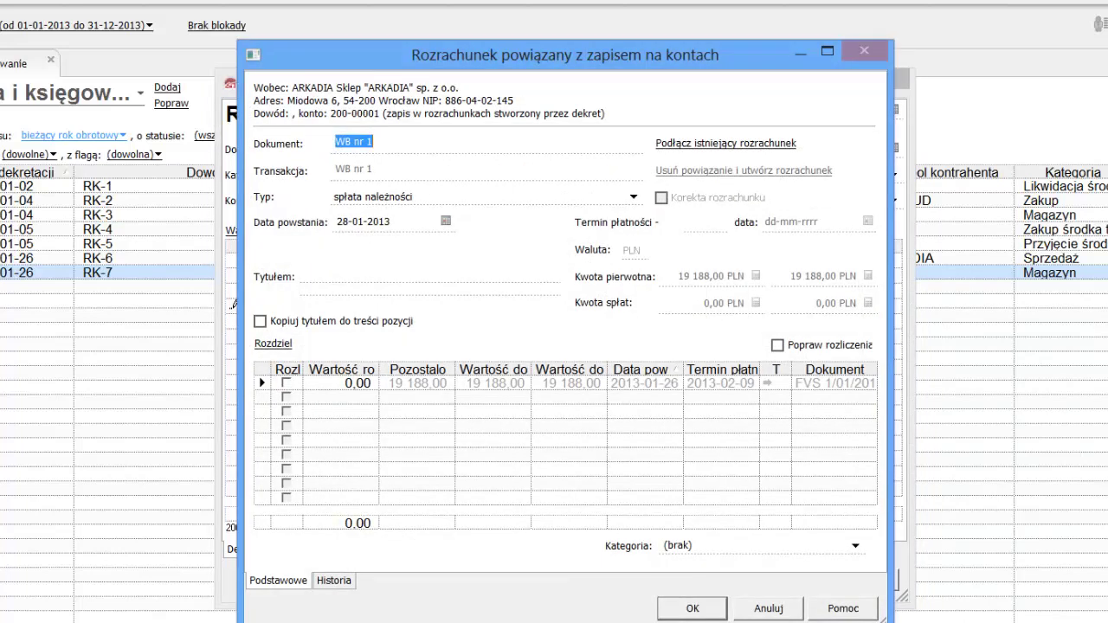
Settle invoice FVS 1/01/2013 in full against the ARKADIA payment and assign the settlement to category Bank.
click(286, 383)
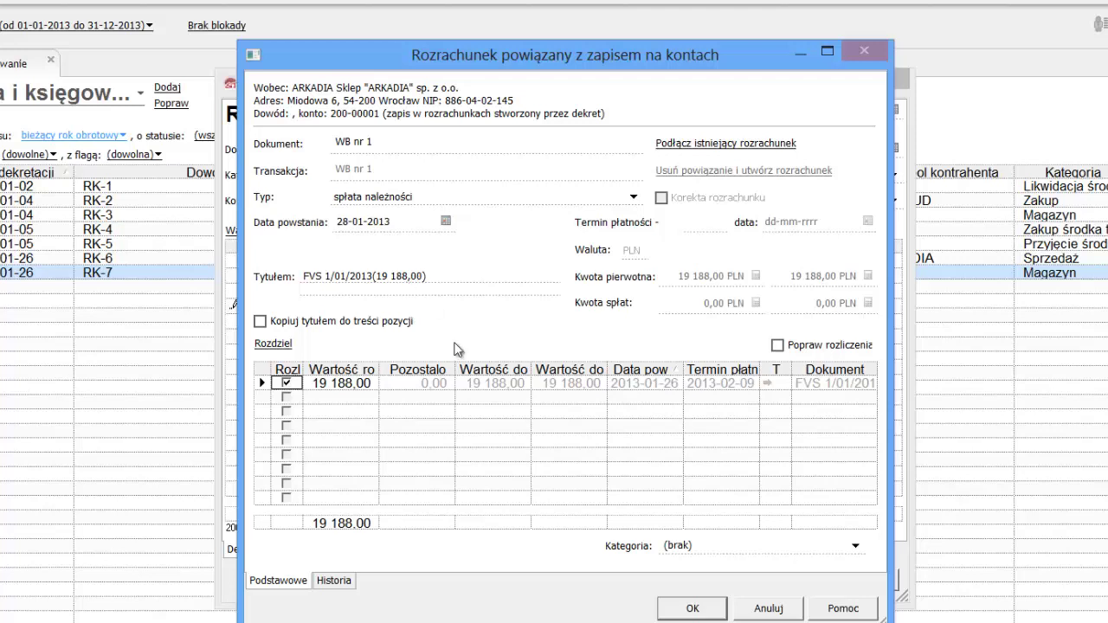
click(853, 547)
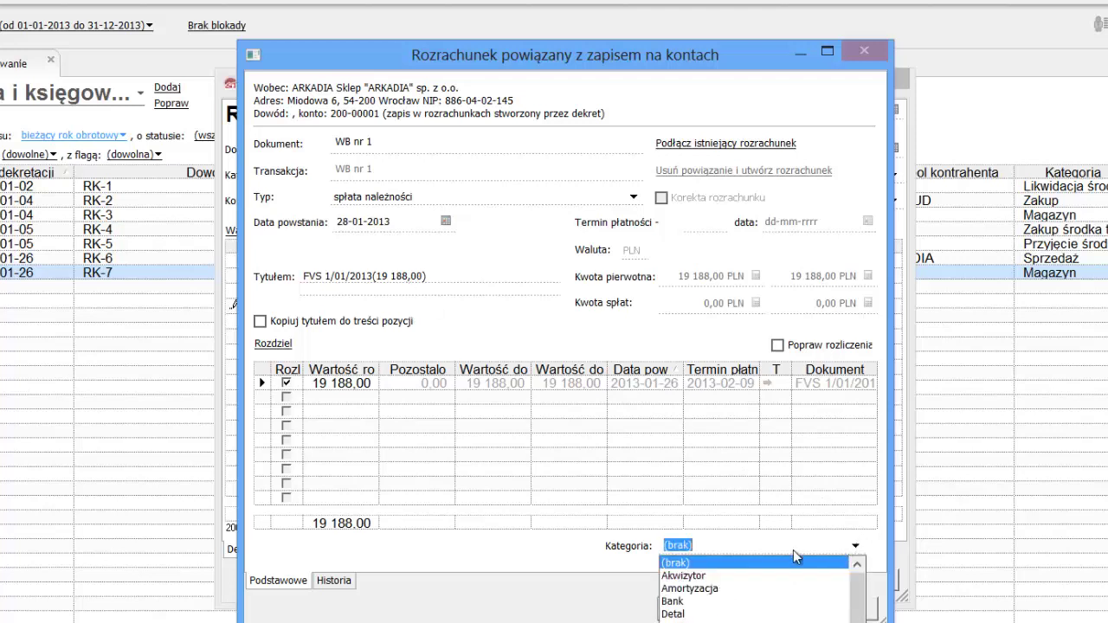
click(710, 601)
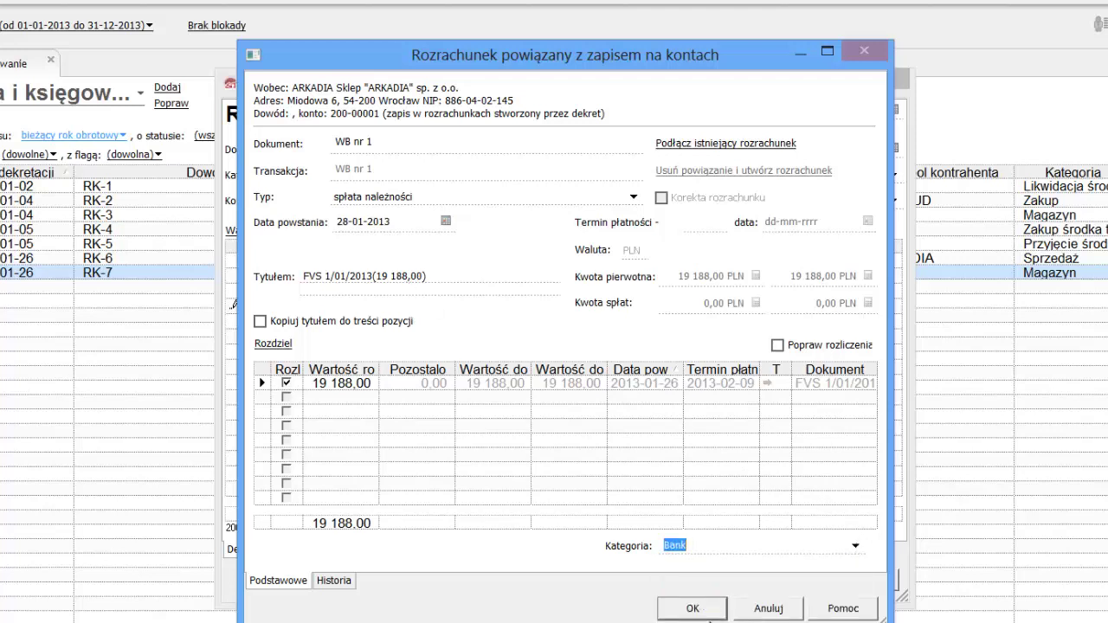
click(692, 608)
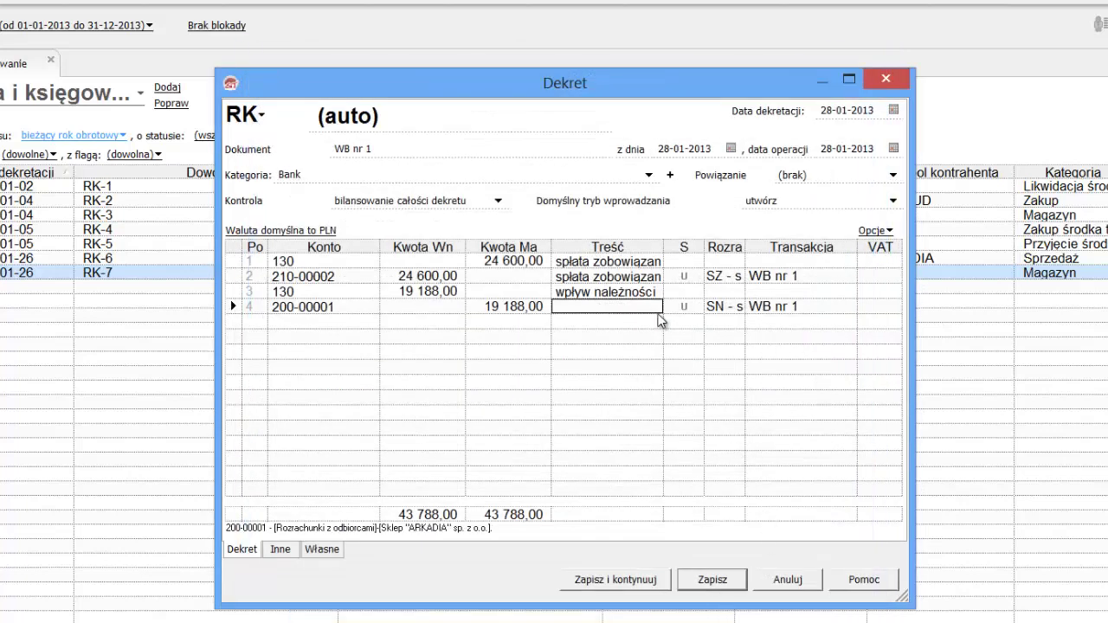
Describe the fourth line as "wpływ należności od sklepu ARKADIA" and save the accounting entry.
text(w)
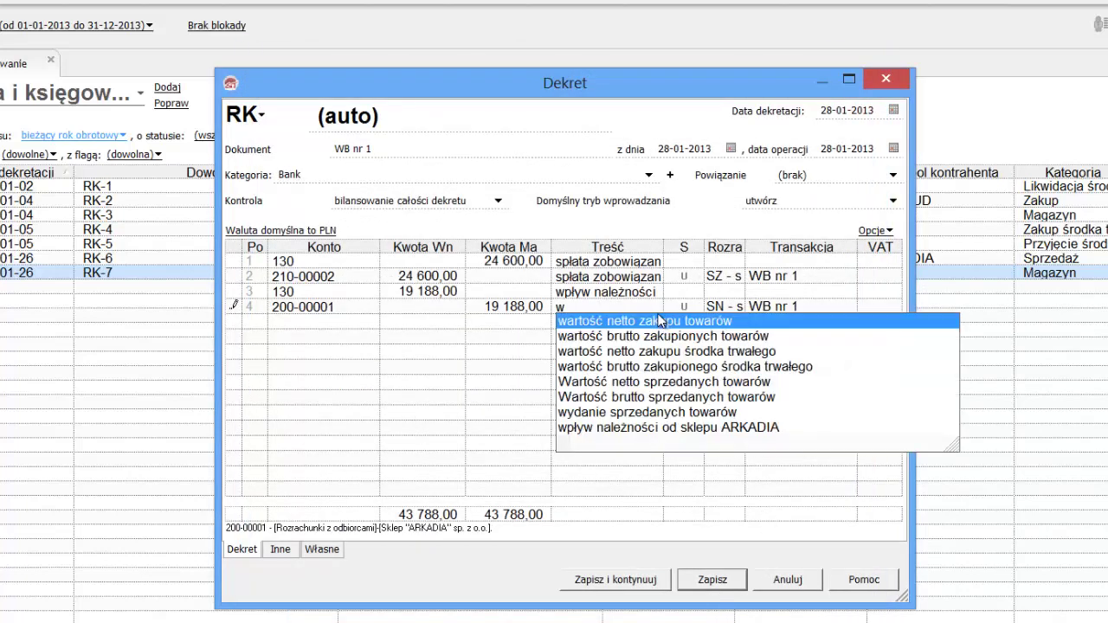
key(Down)
key(Down)
key(Down)
key(Down)
key(Down)
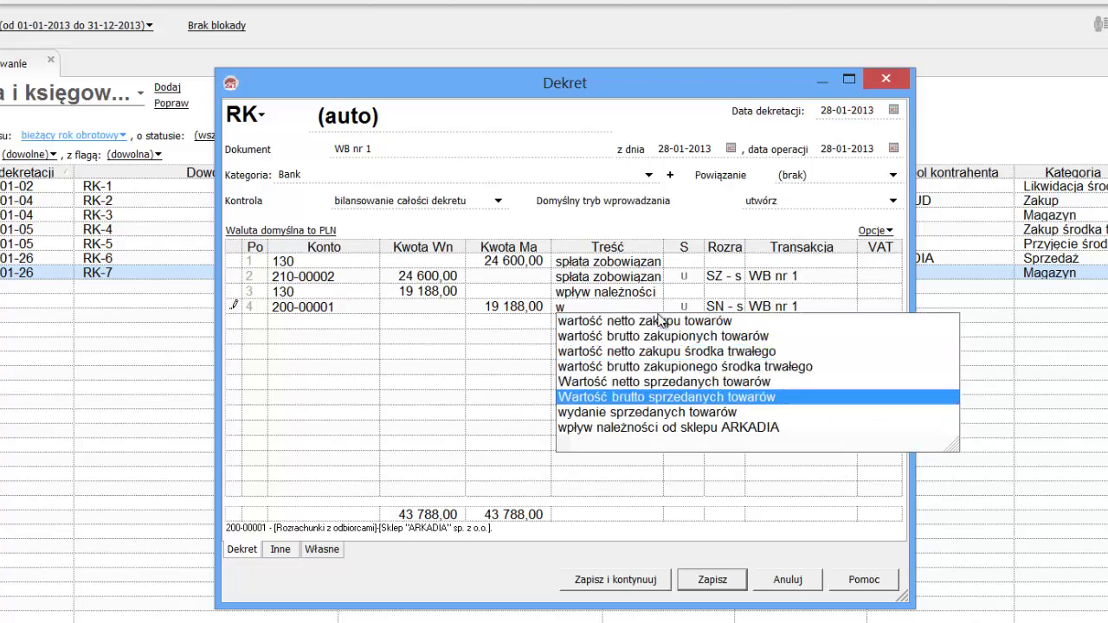
key(Down)
key(Down)
key(Return)
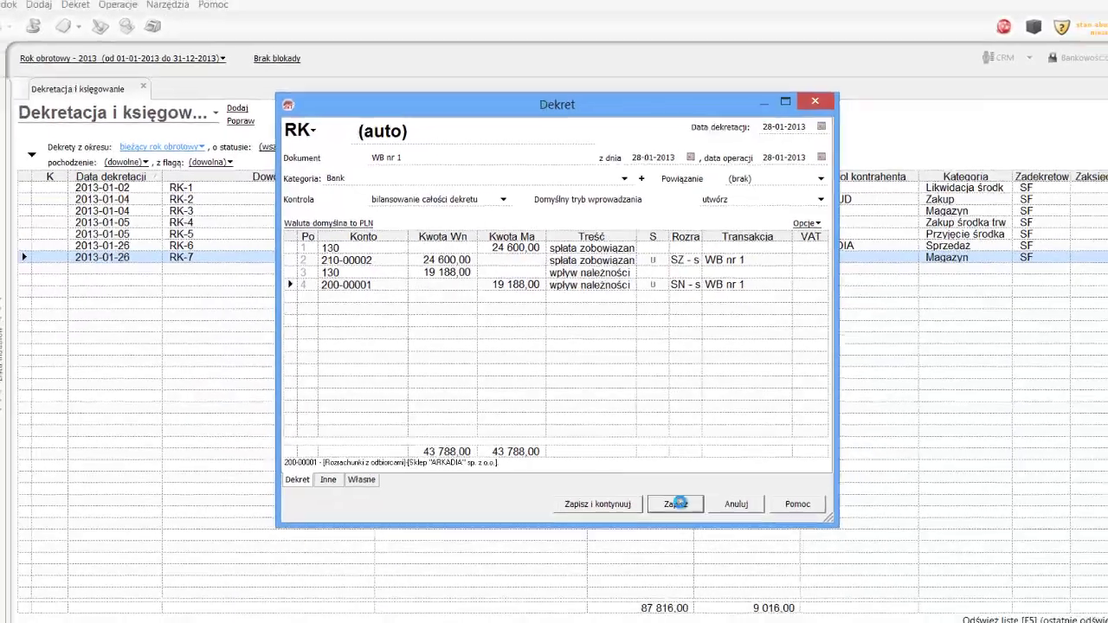
click(715, 581)
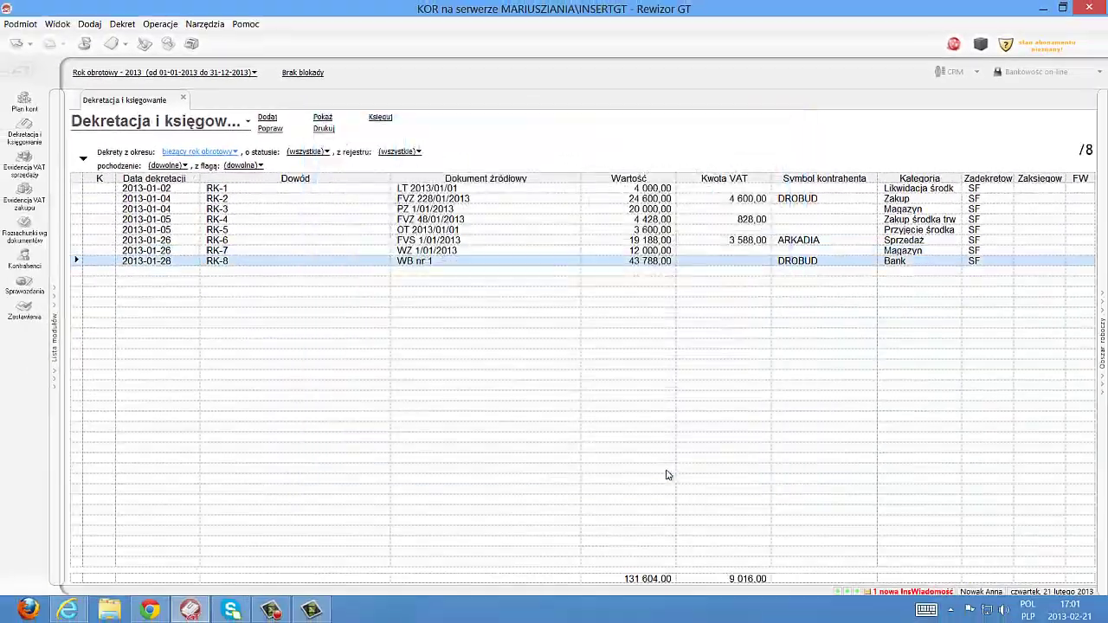